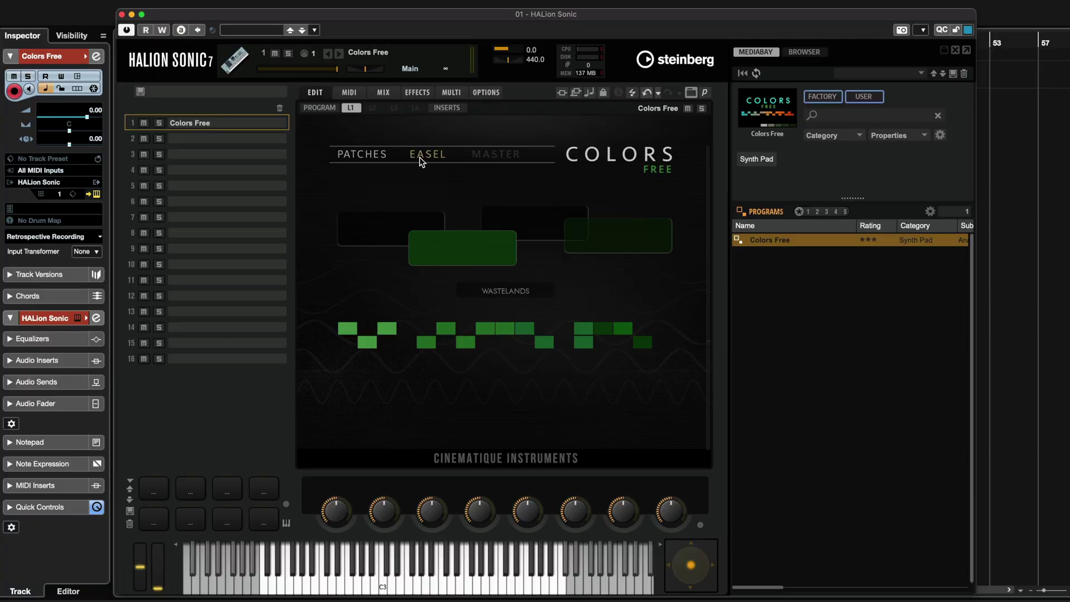
On the Easel page, randomize the layers until Pure Sine and OP1 New Day are loaded.
click(421, 159)
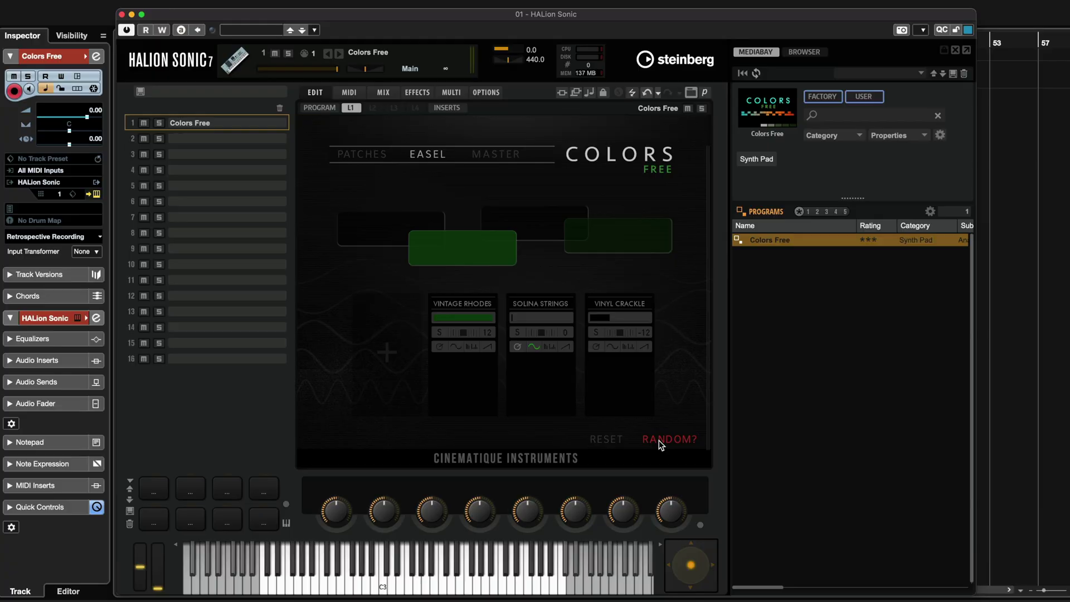
click(659, 440)
click(659, 441)
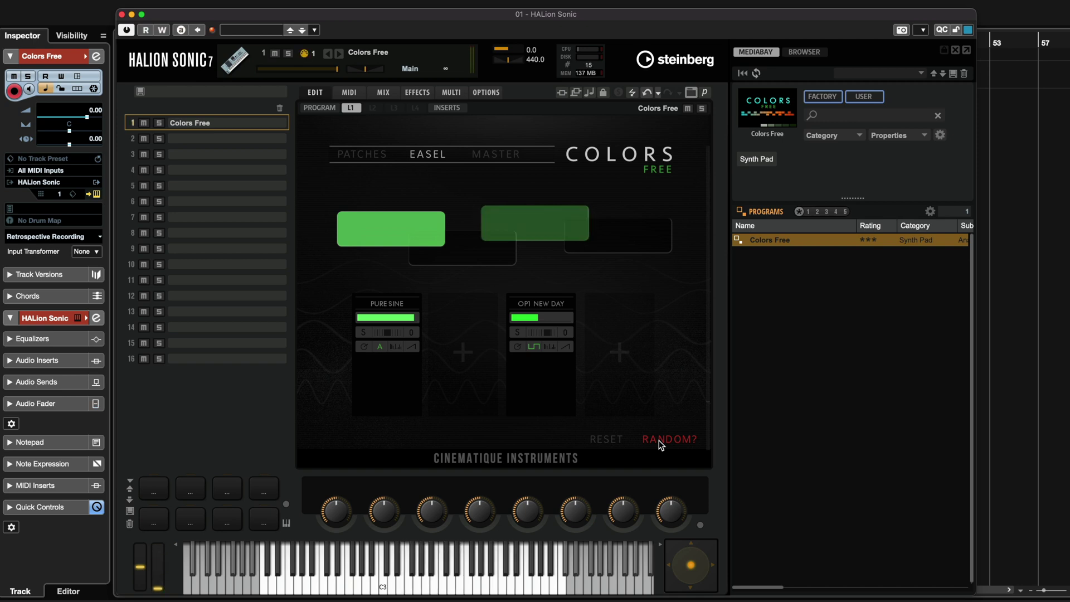
Randomize the Easel twice more, leaving only an Eternal Finger layer.
click(659, 441)
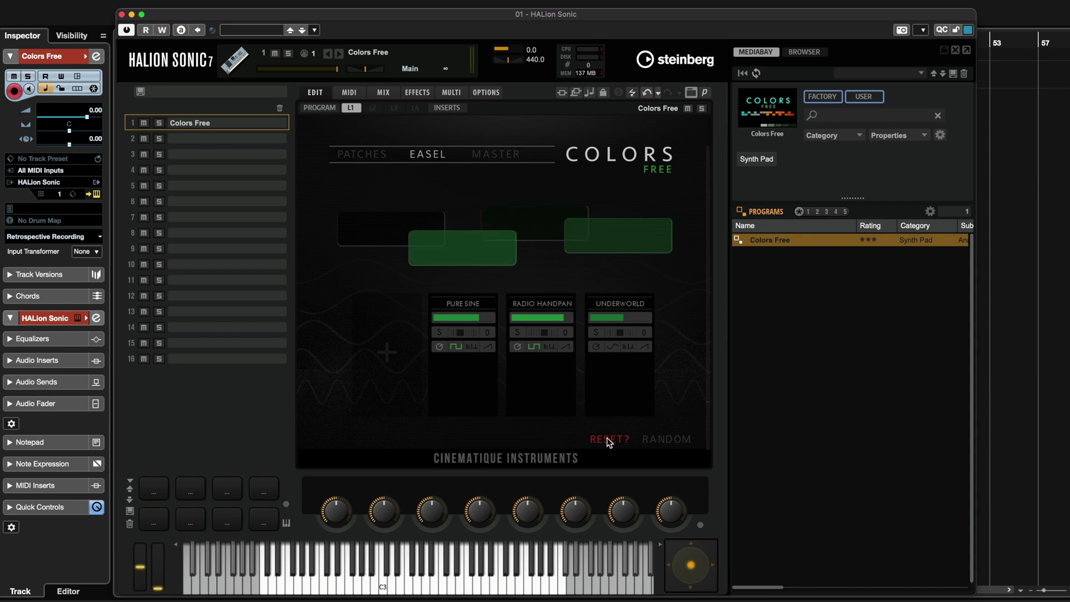
click(608, 440)
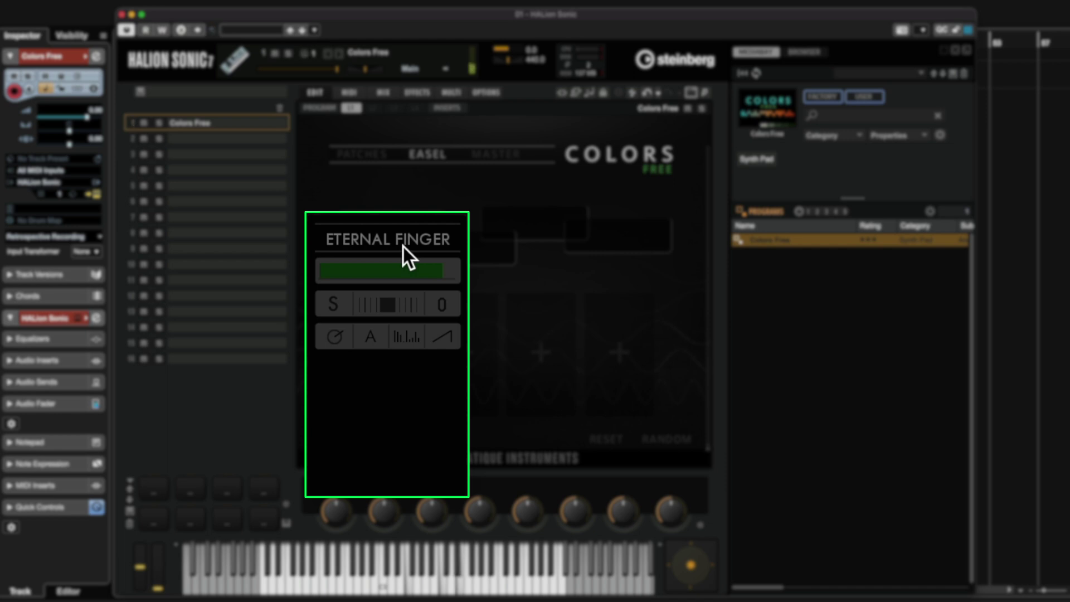
Load OP1 New Day into the layer, then swap it for Pure Sine.
click(404, 244)
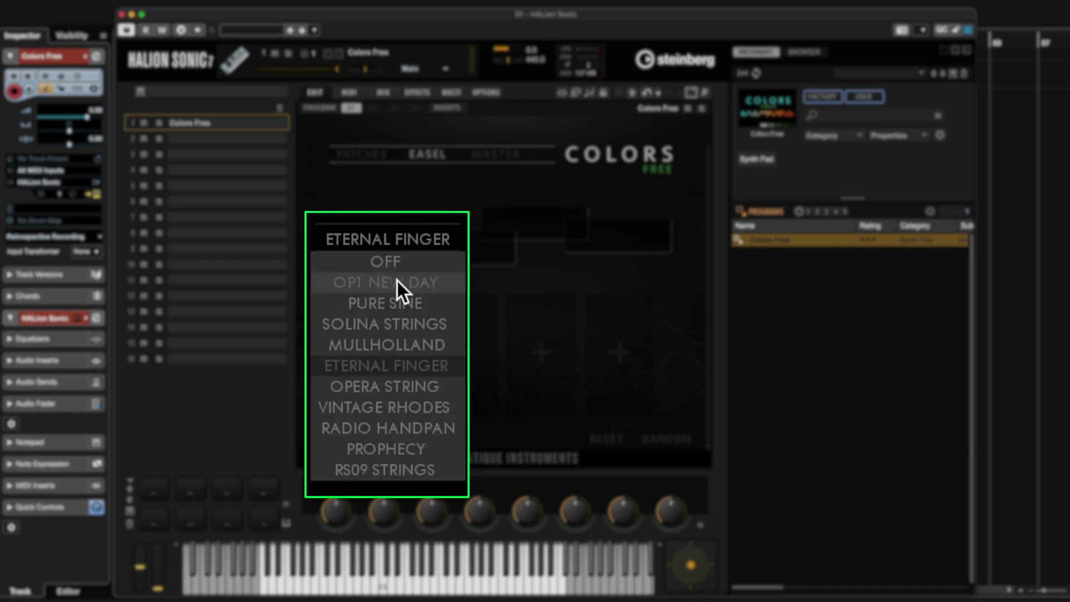
click(397, 281)
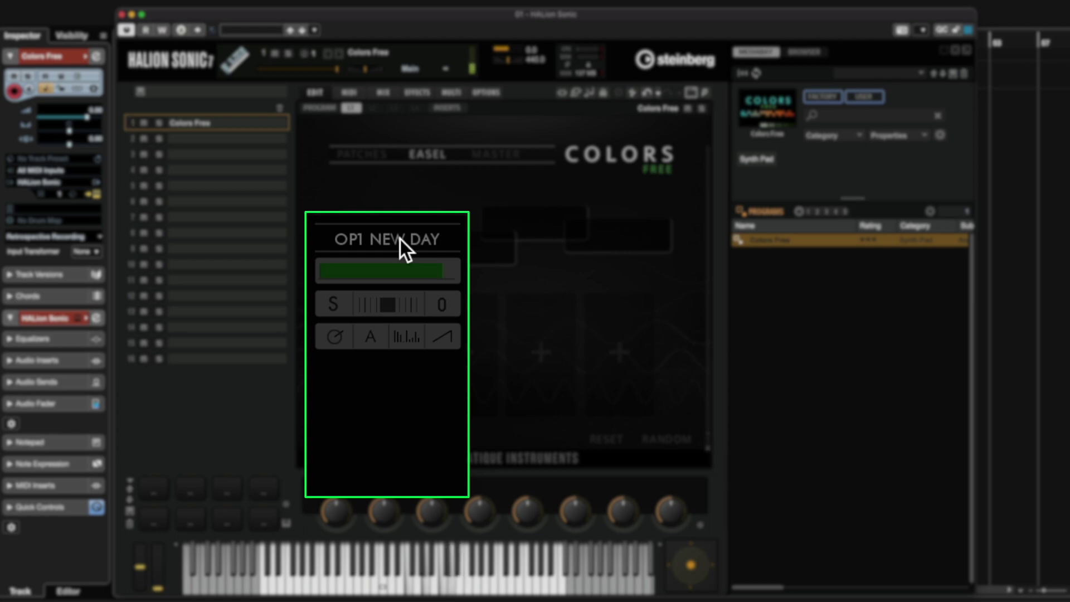
click(400, 239)
click(400, 302)
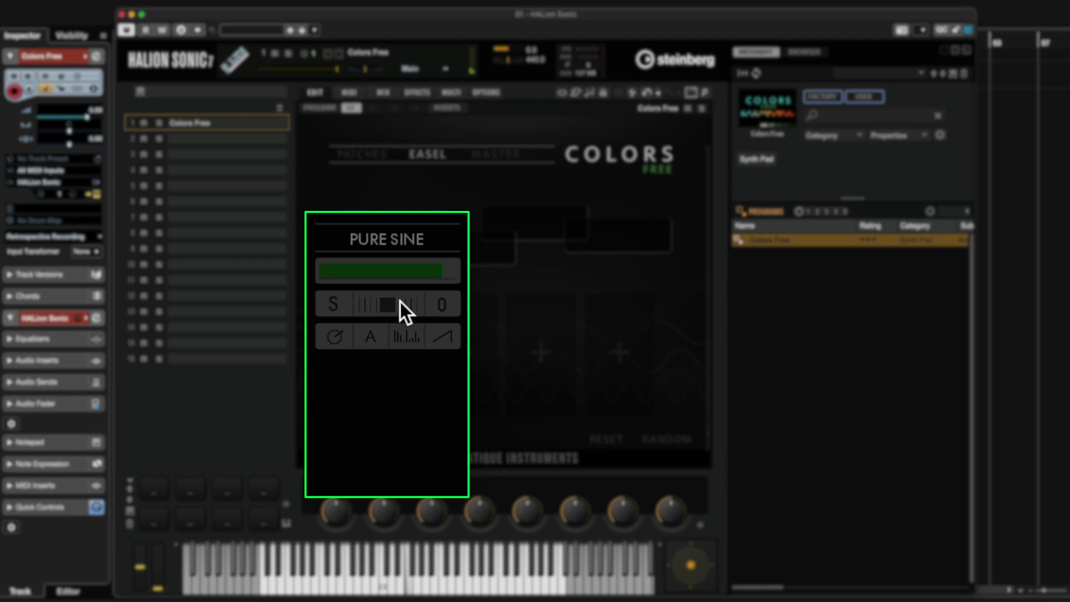
Scroll through the layer's presets and stop on Radio Handpan.
scroll(407, 243, down, 1)
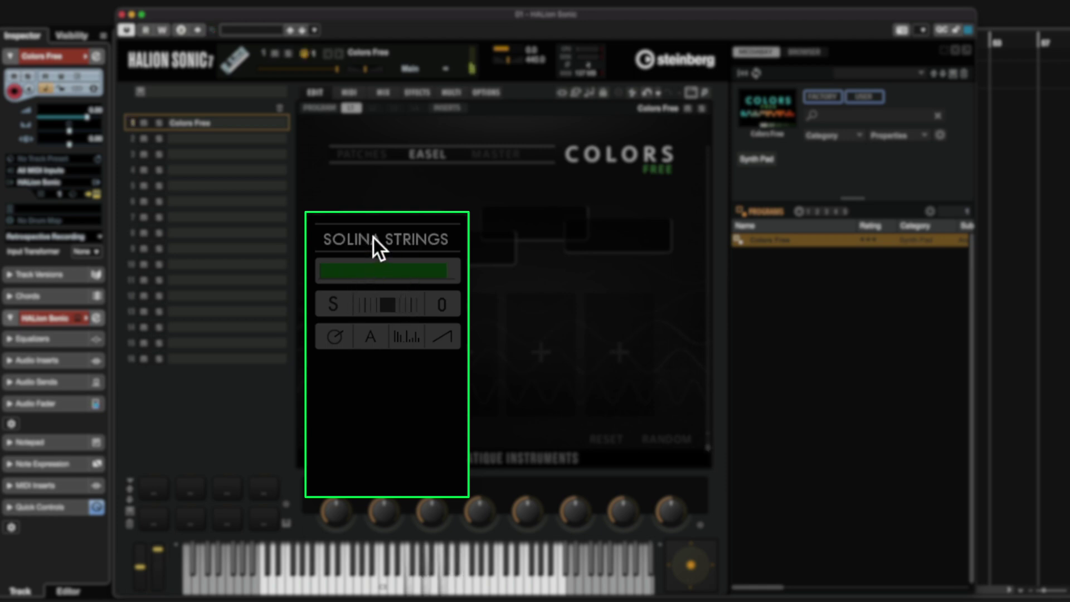
scroll(387, 241, down, 1)
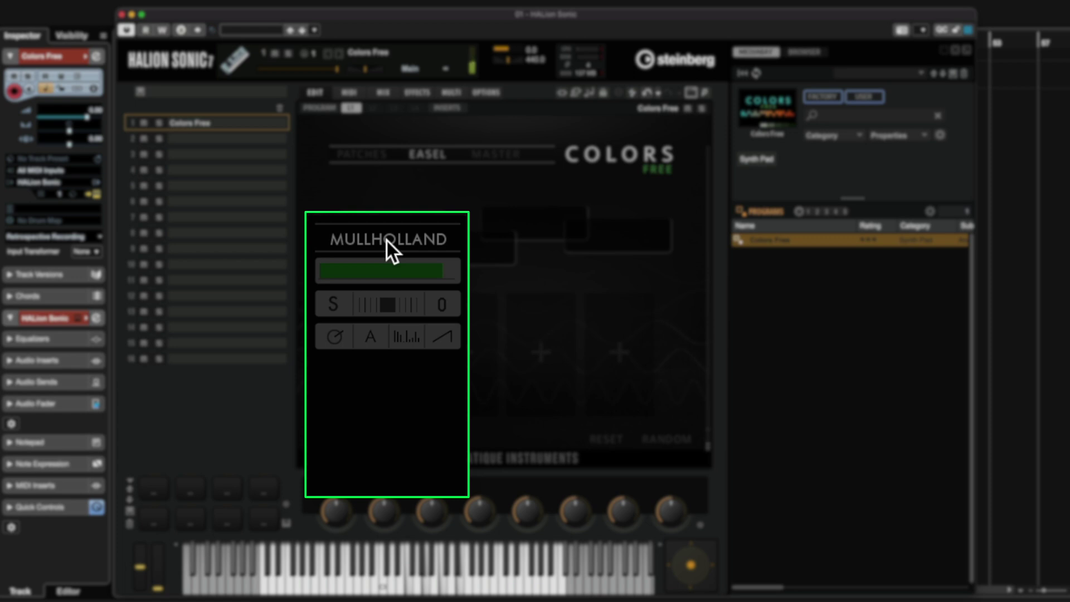
scroll(386, 240, down, 1)
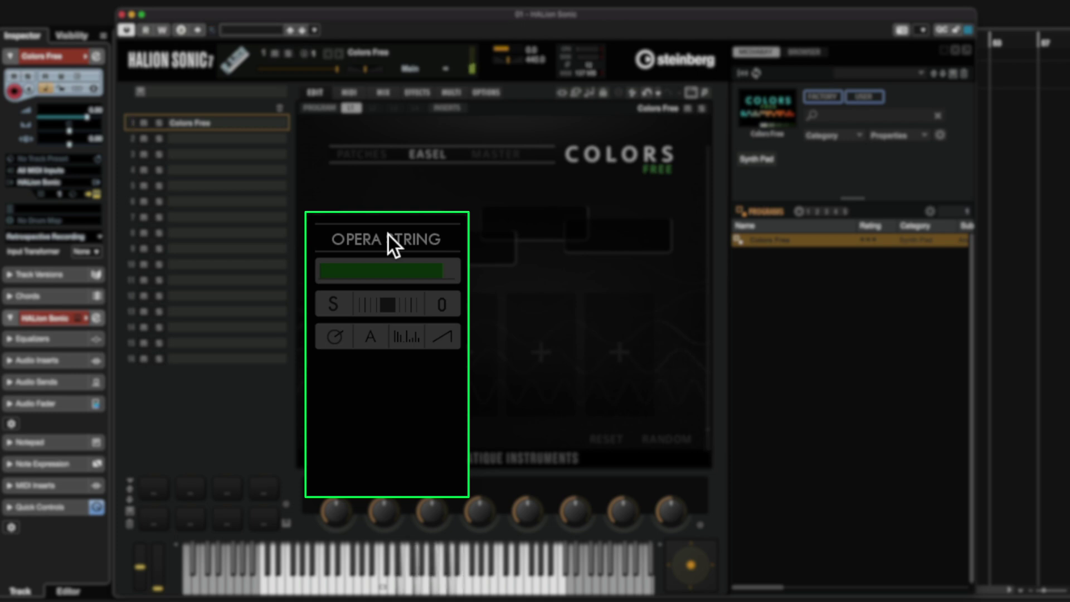
scroll(389, 235, down, 1)
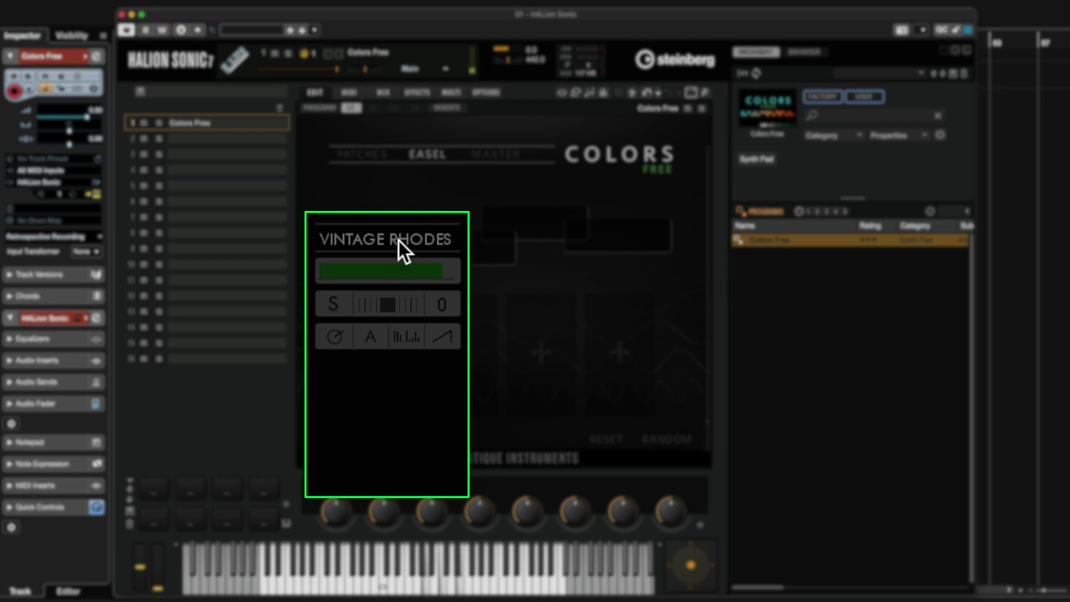
scroll(399, 232, down, 1)
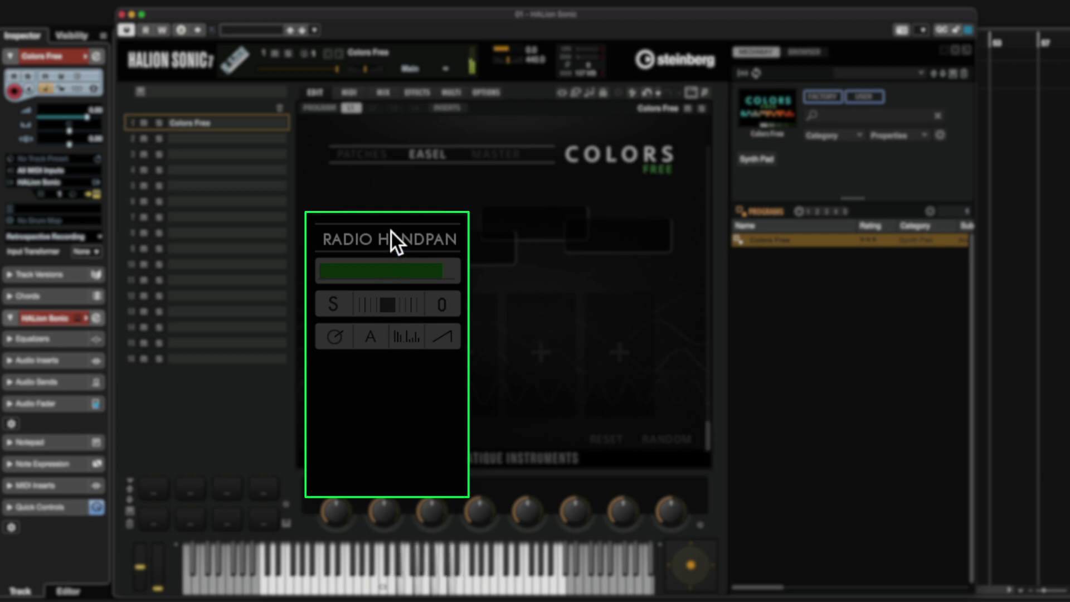
scroll(391, 232, down, 1)
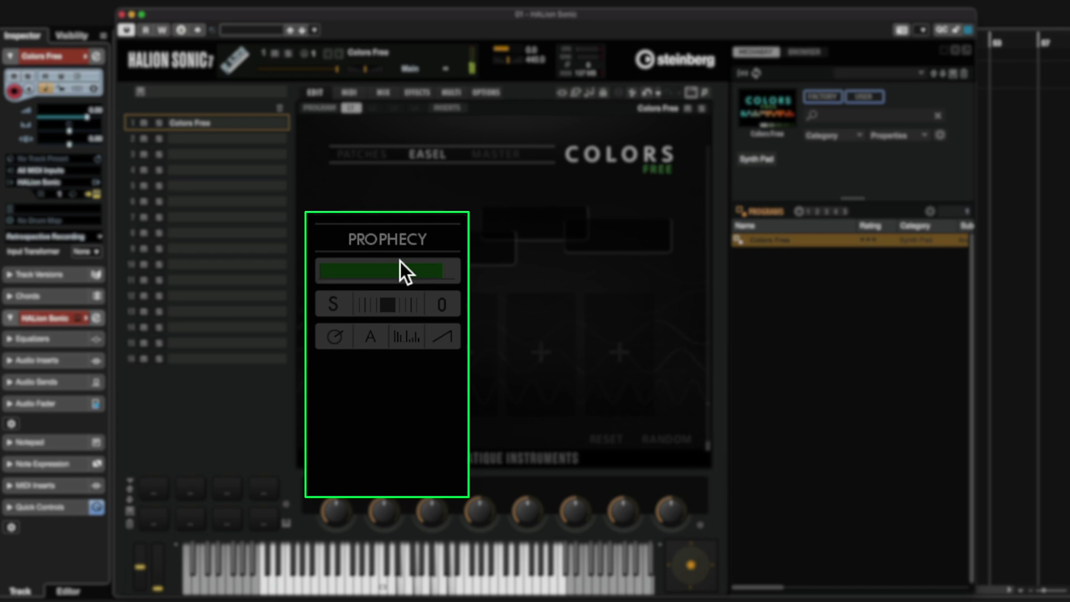
scroll(400, 262, down, 1)
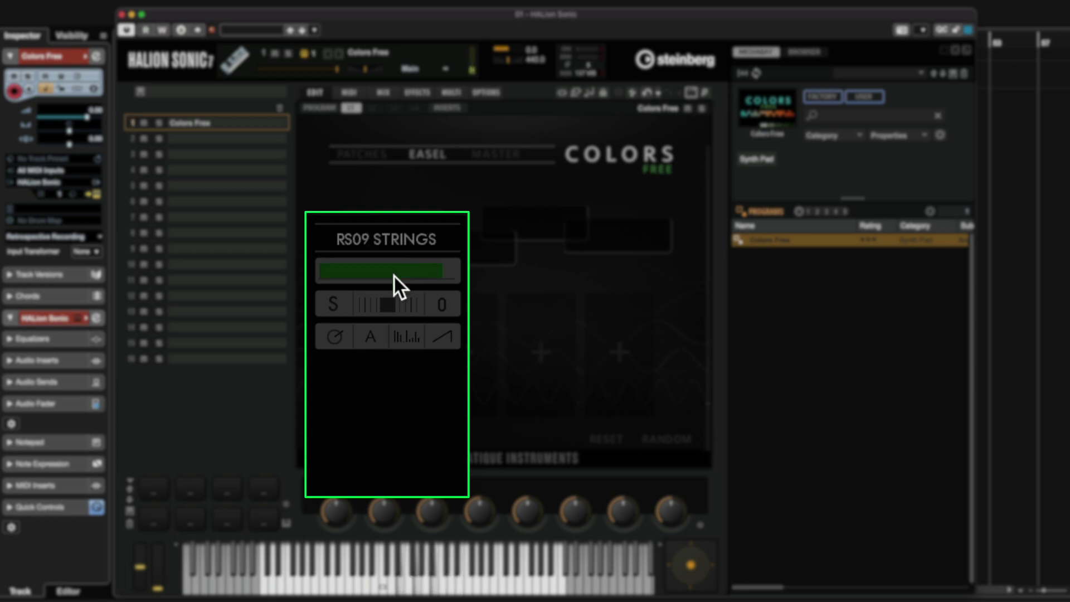
scroll(398, 223, down, 1)
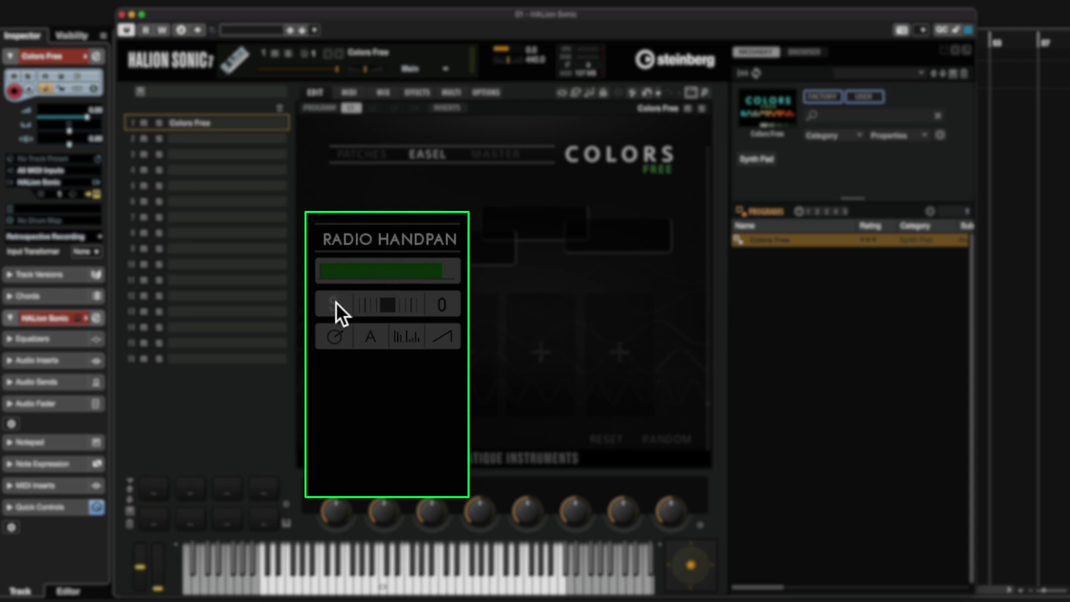
drag(385, 304, 421, 327)
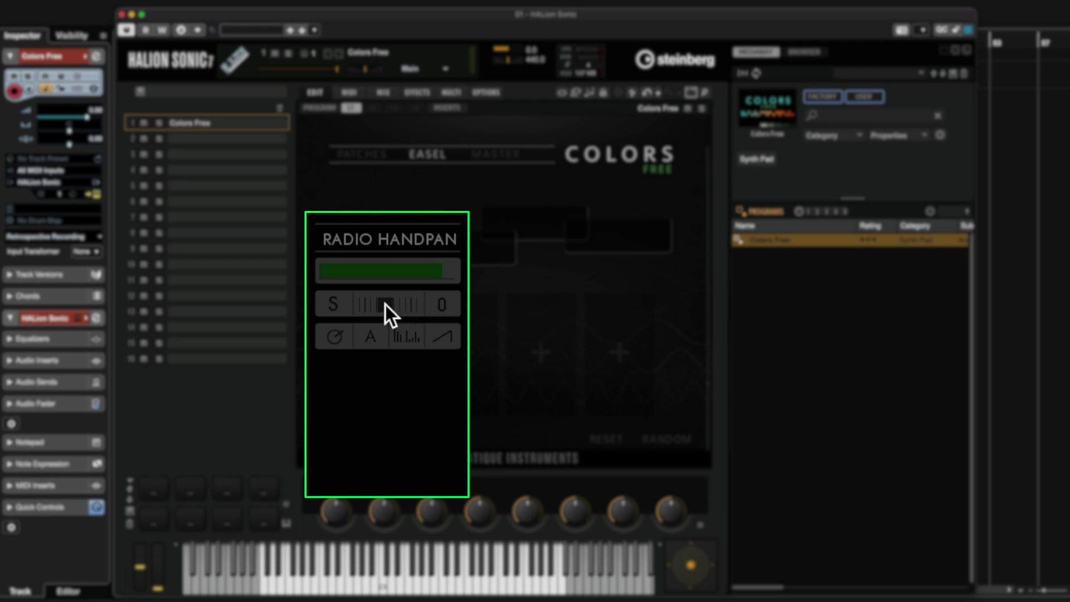
drag(446, 308, 457, 235)
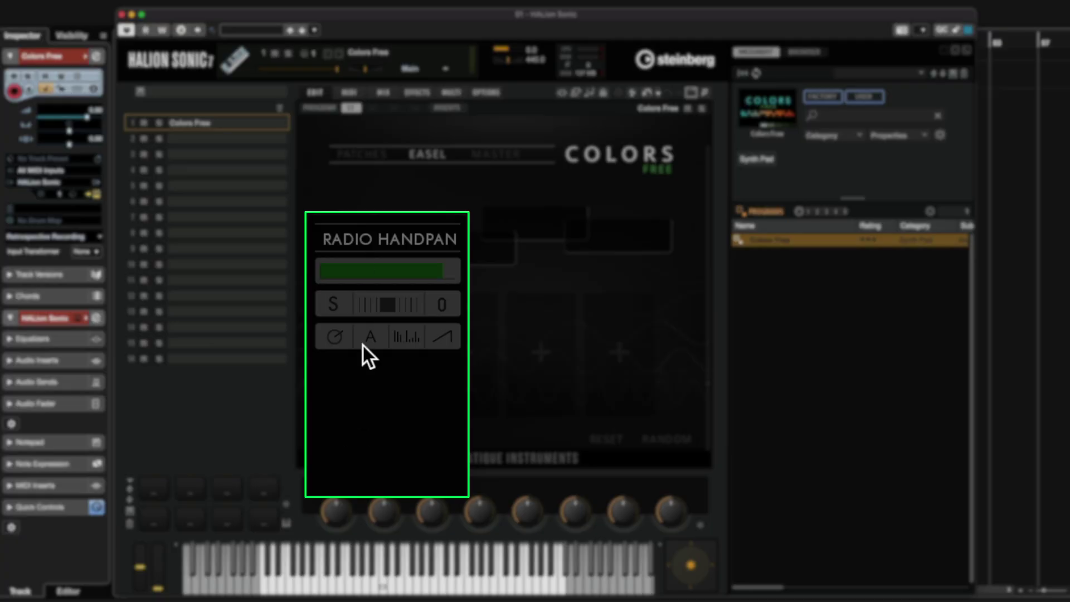
Turn on the Radio Handpan arpeggiator in played mode and lower its tone cutoff.
click(372, 337)
click(423, 385)
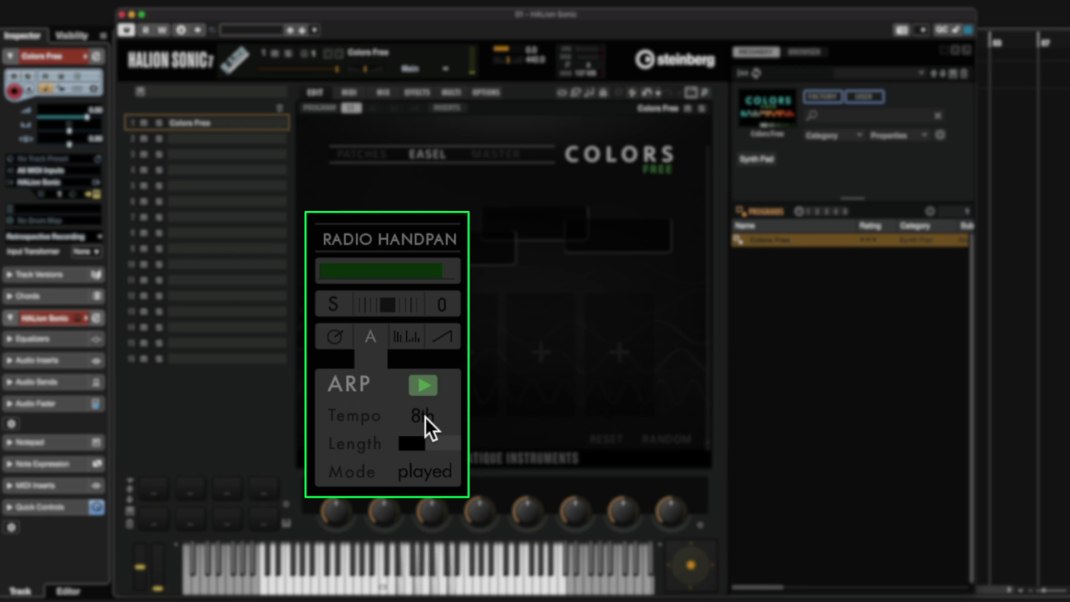
click(425, 471)
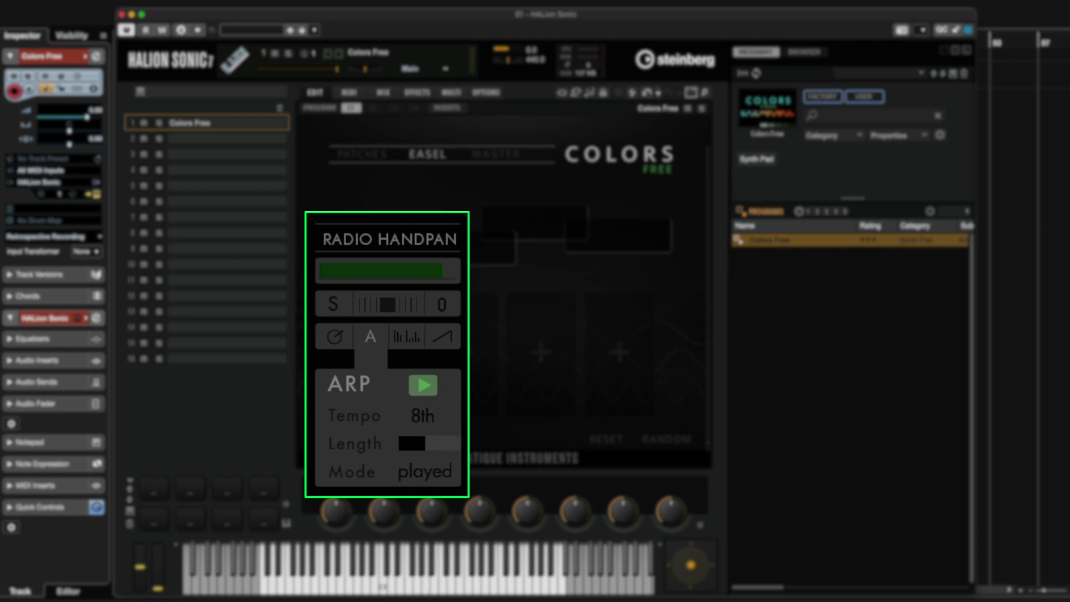
click(466, 473)
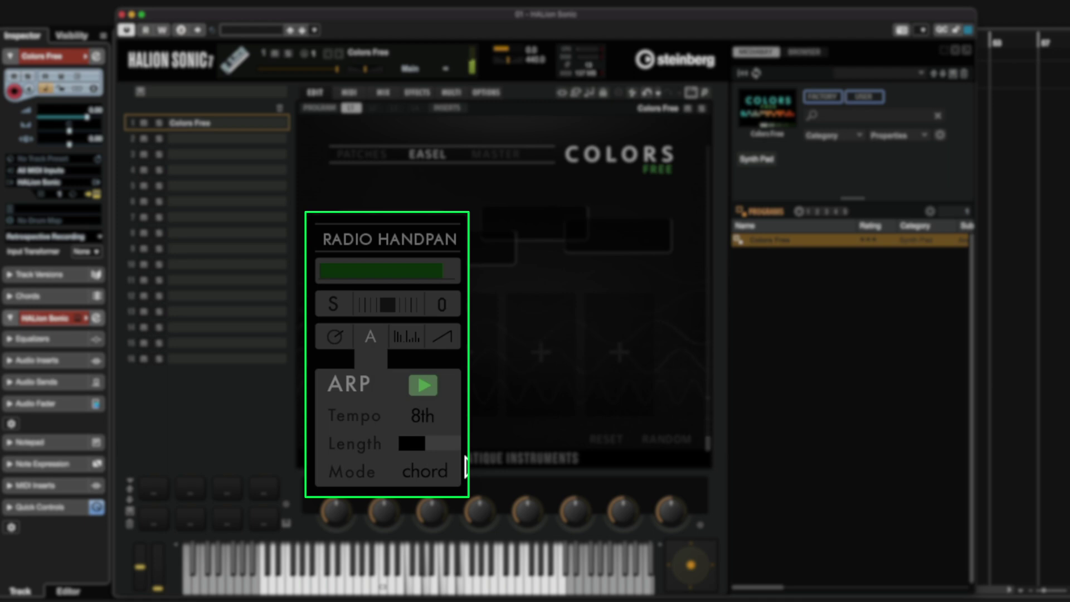
click(466, 467)
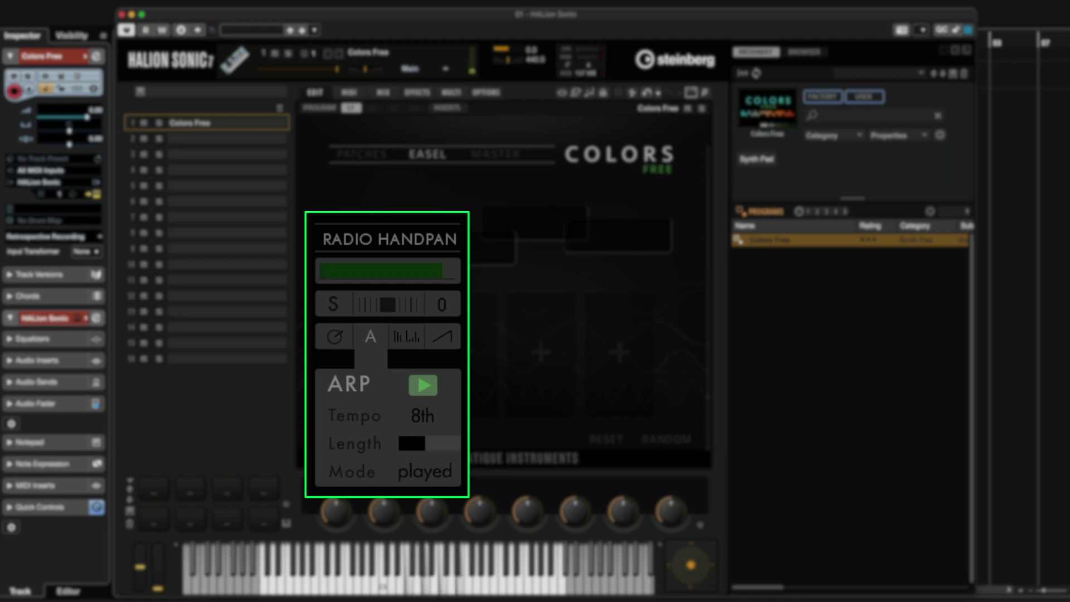
click(419, 380)
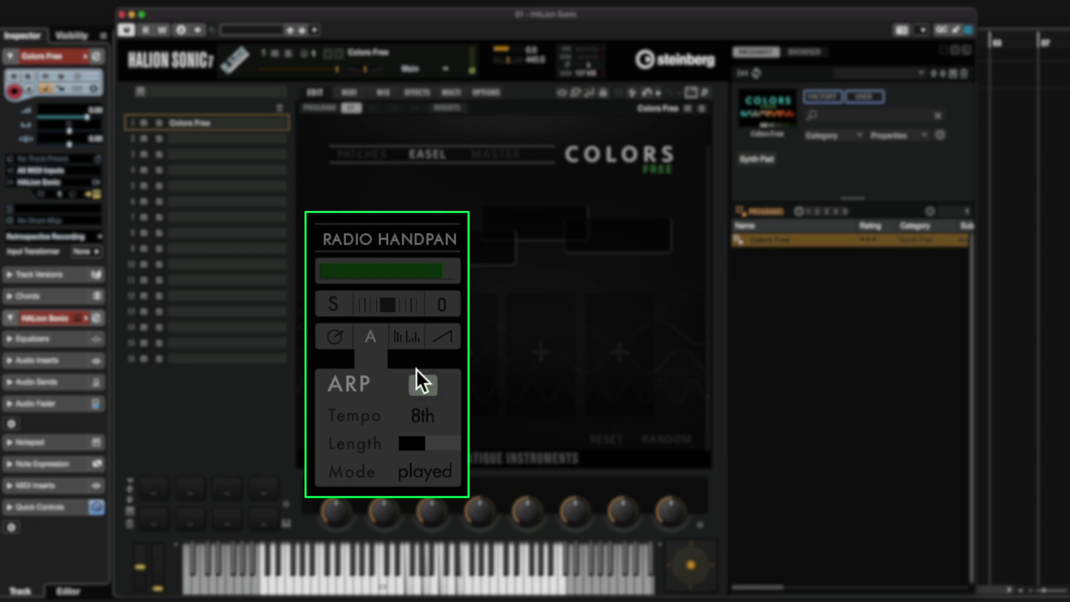
click(406, 343)
drag(389, 446, 387, 462)
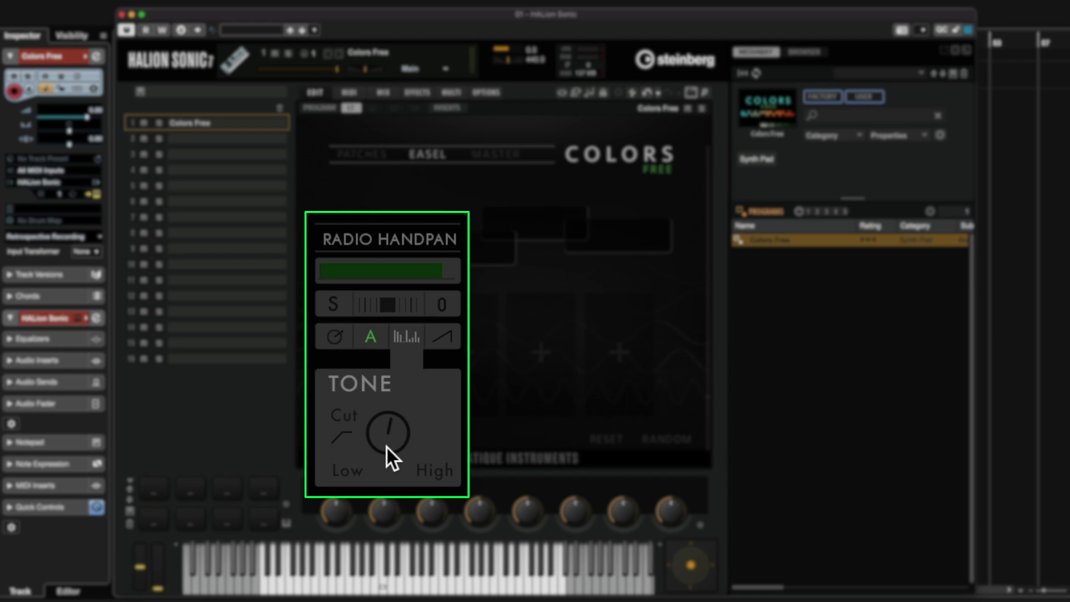
Lower the Radio Handpan tone cut slightly and give it a slower attack of about 10 o'clock.
mouse_move(387, 447)
mouse_down()
mouse_move(390, 356)
mouse_move(398, 468)
mouse_move(403, 439)
mouse_up()
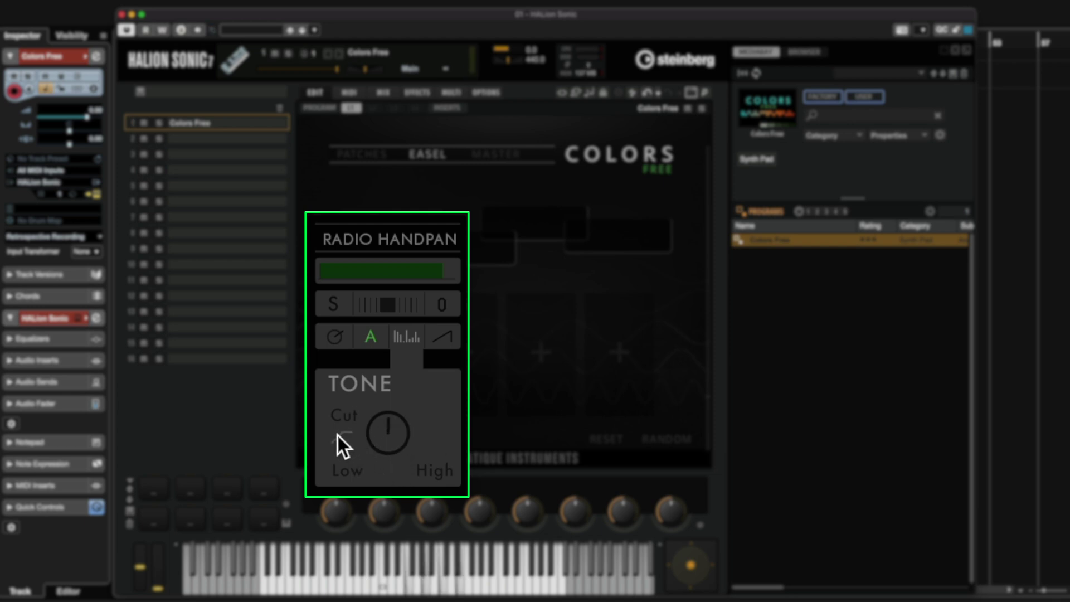
drag(366, 440, 373, 450)
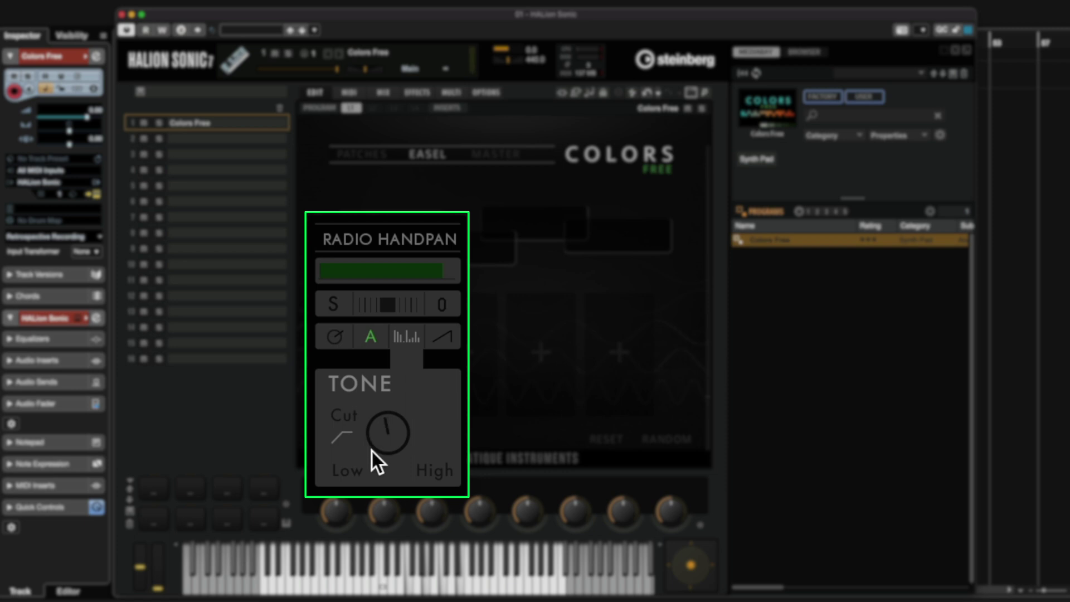
click(431, 340)
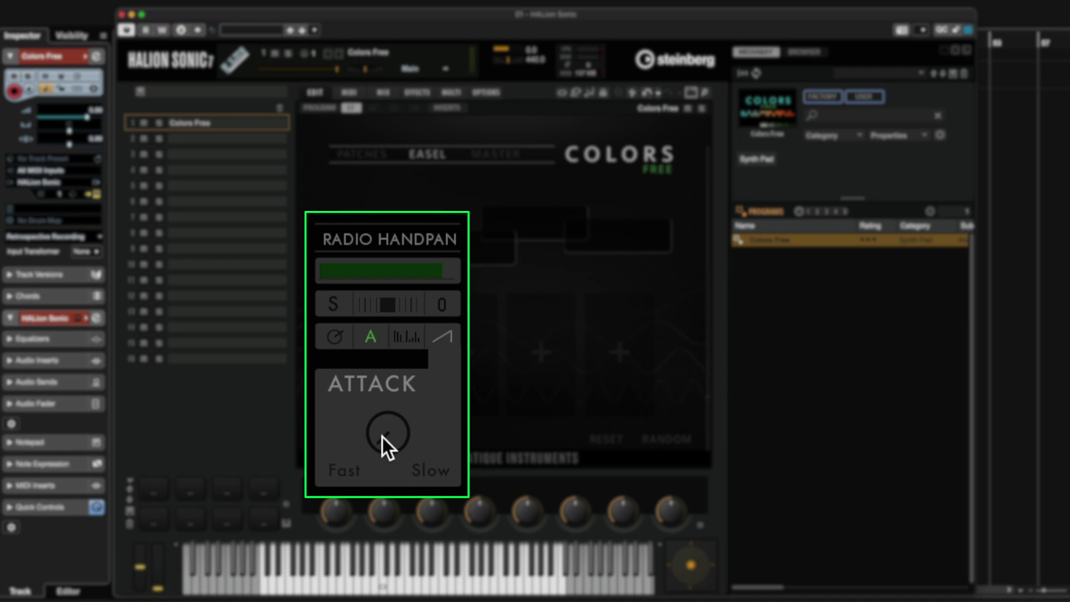
drag(382, 437, 382, 430)
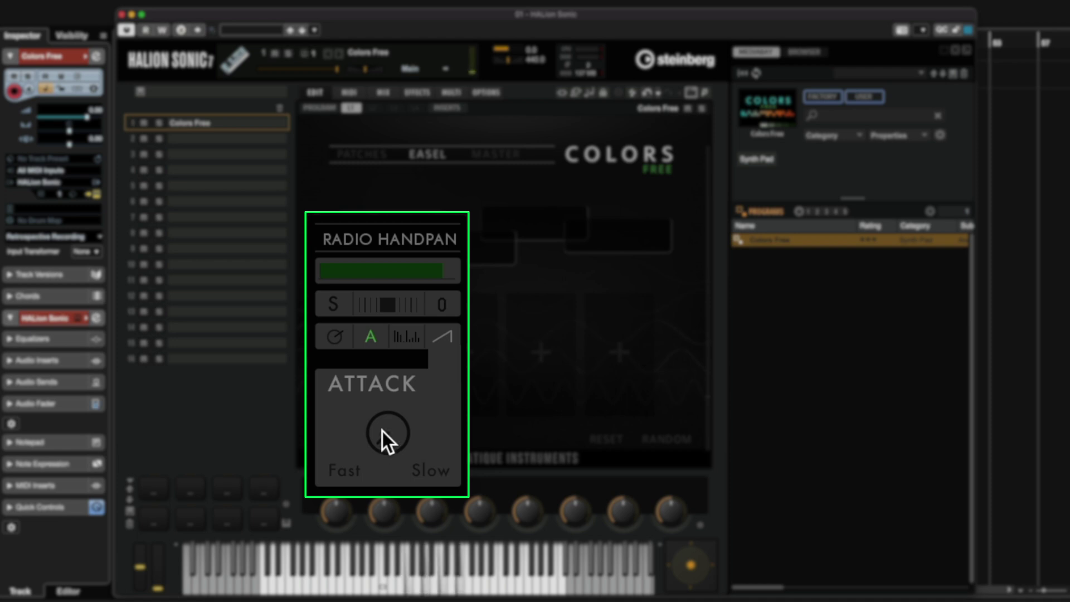
drag(387, 306, 383, 376)
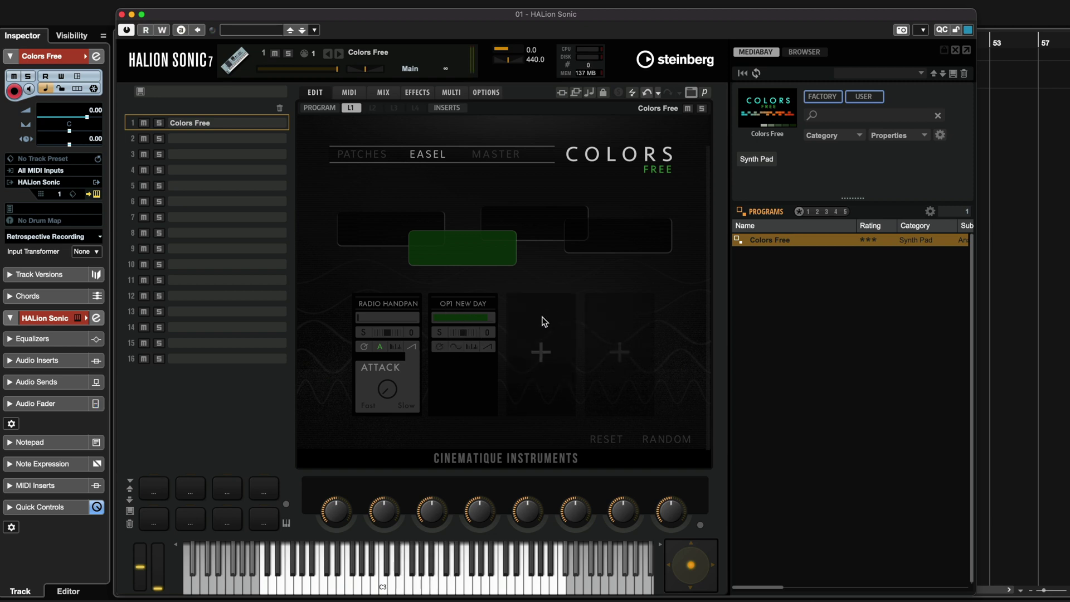
Switch on tempo-synced modulation for the OP1 New Day layer.
click(456, 346)
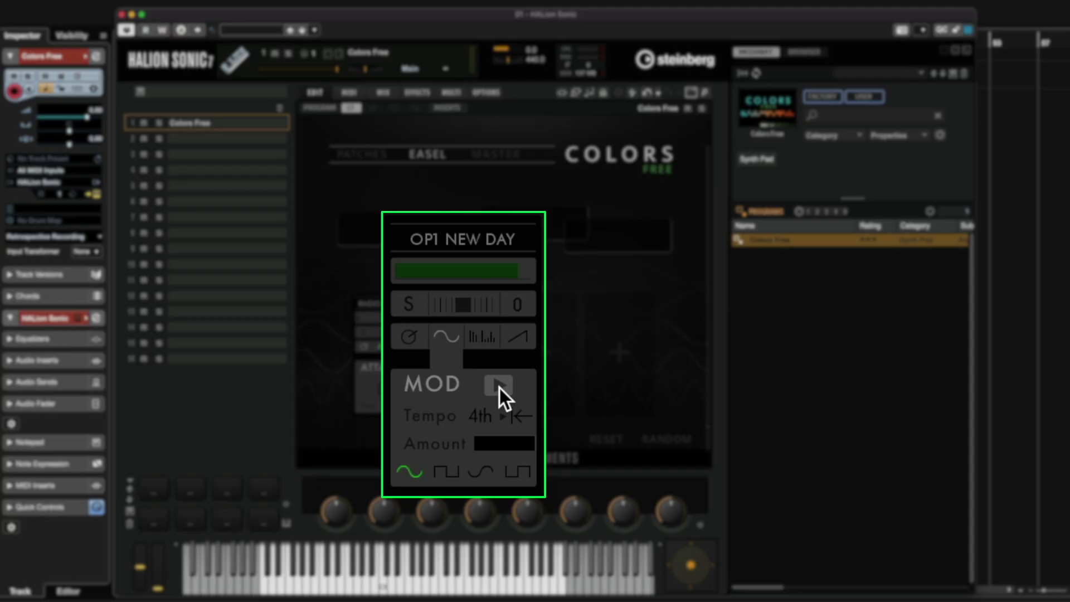
click(479, 368)
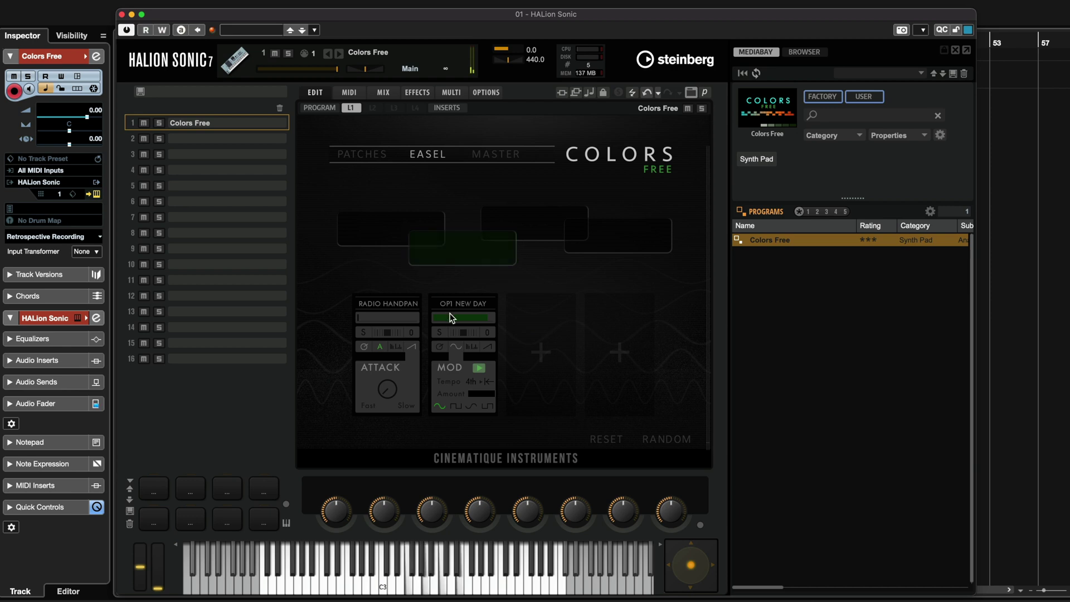
click(479, 369)
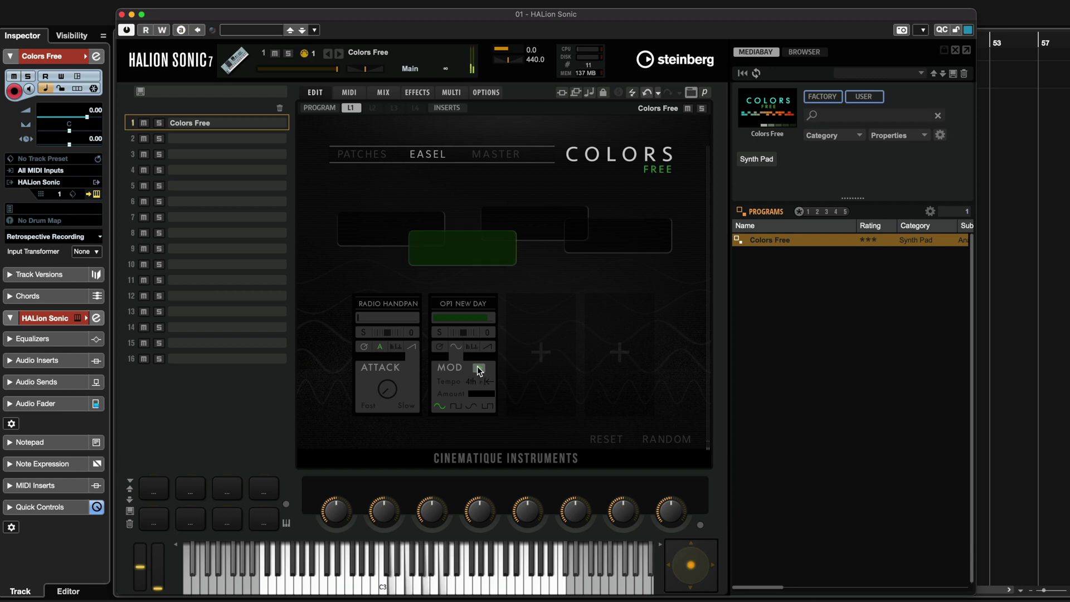
click(487, 346)
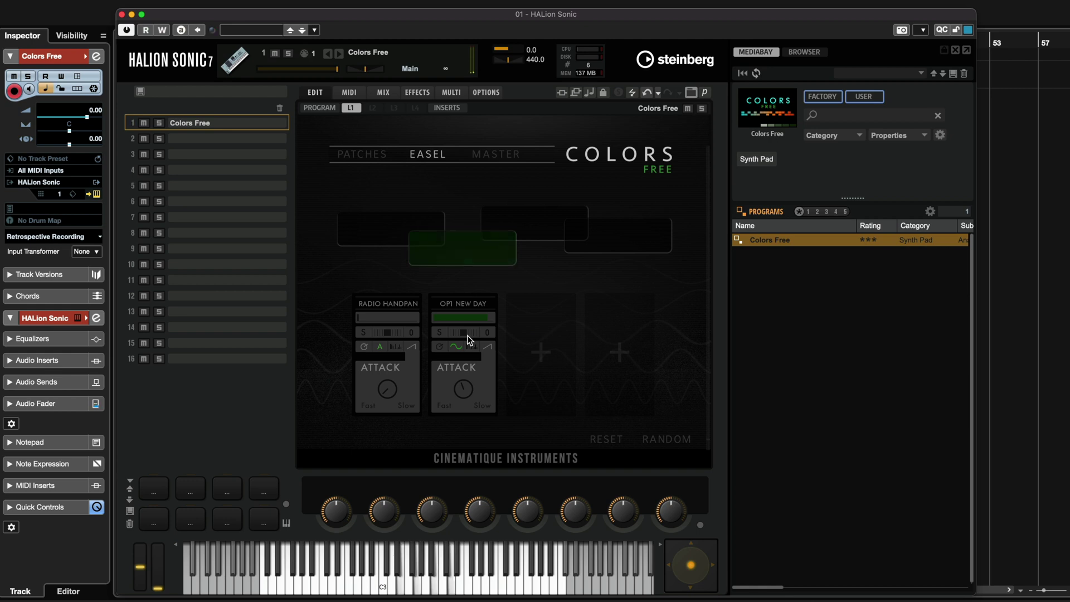
click(453, 348)
click(452, 348)
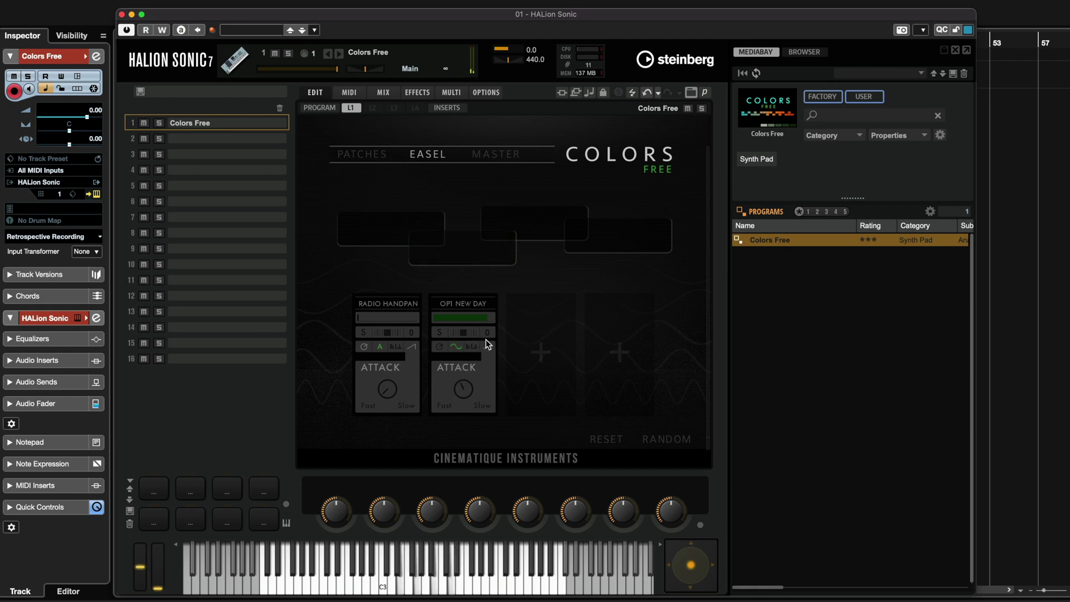
Add Prophecy in the third slot with modulation on and its level lowered.
click(538, 349)
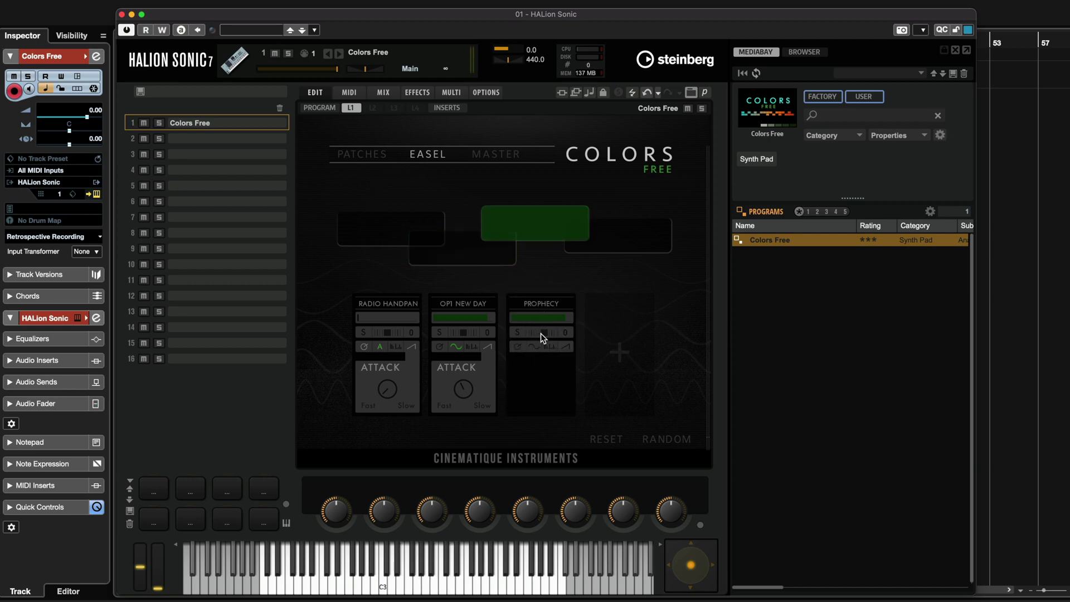
click(533, 347)
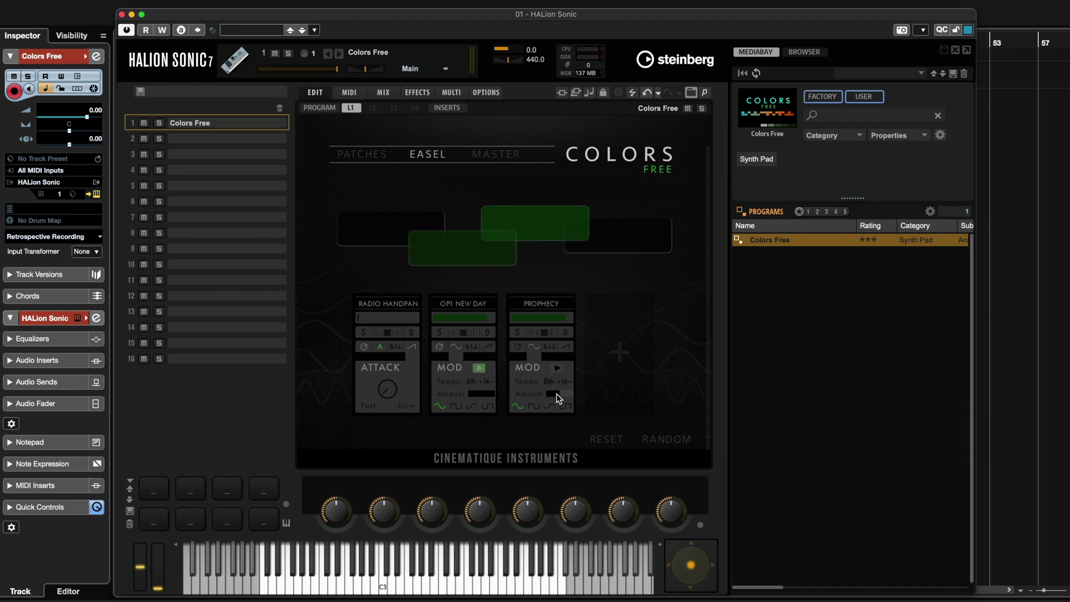
click(558, 368)
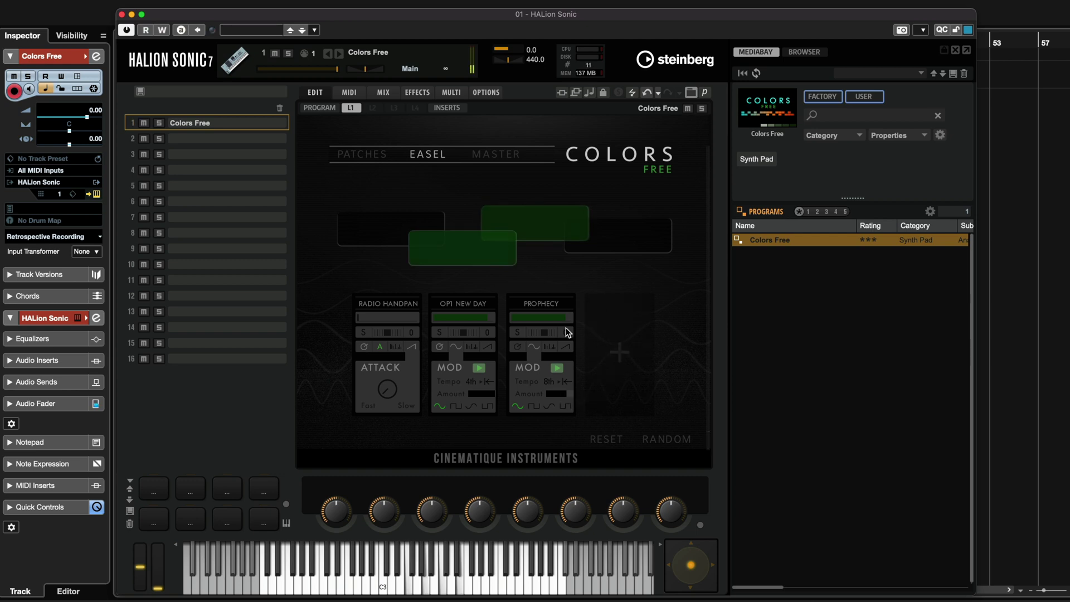
drag(554, 317, 526, 319)
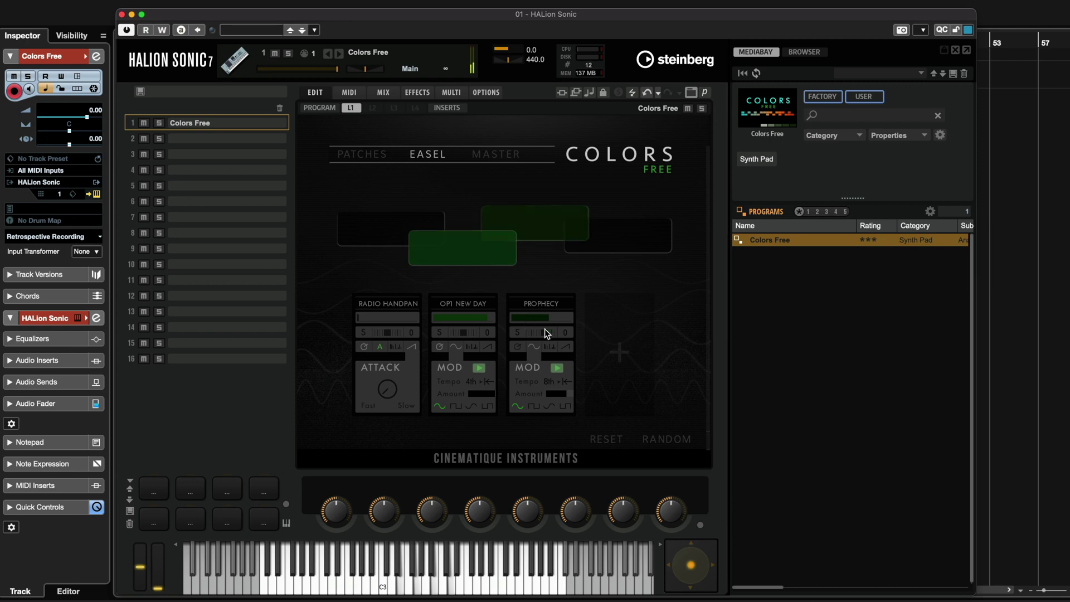
drag(545, 319, 537, 319)
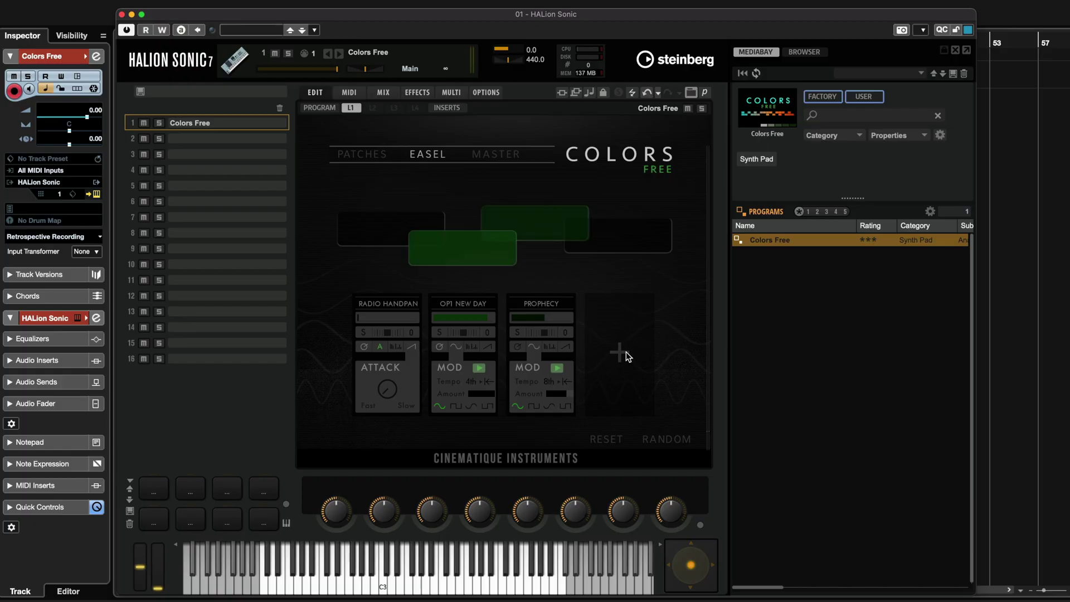
Add a soloed noise layer in slot four and audition Tape Loop, Vinyl Crackle and Echolette, ending on Vinyl Crackle.
click(627, 353)
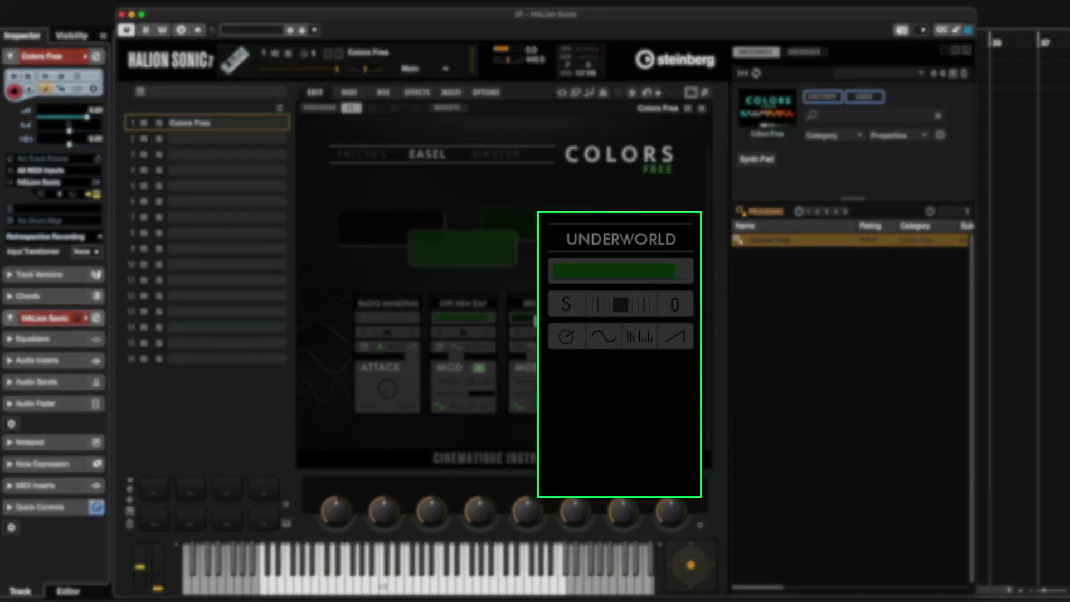
click(566, 306)
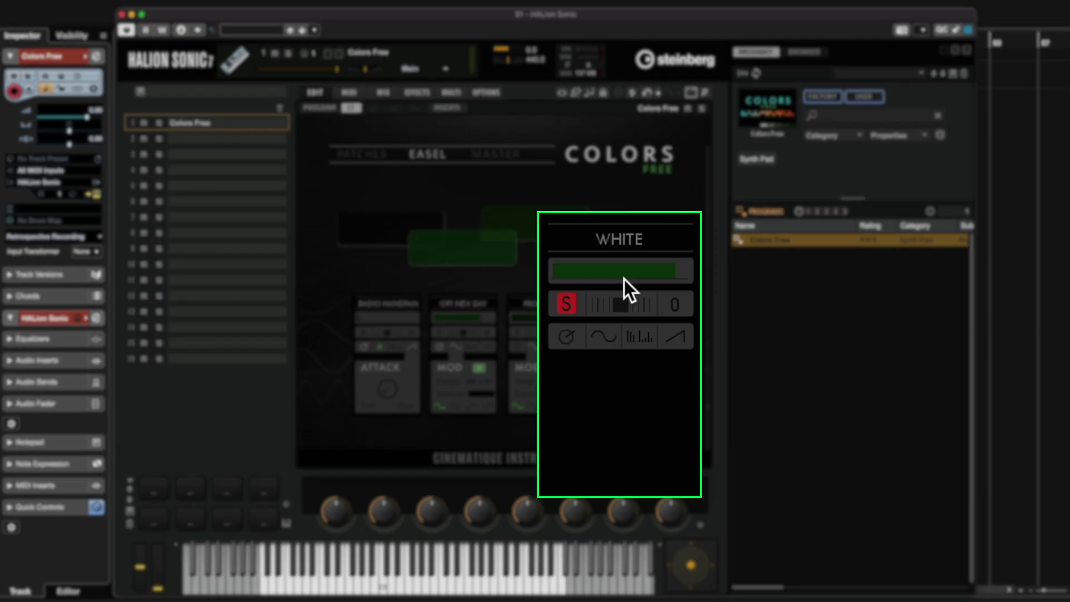
click(627, 243)
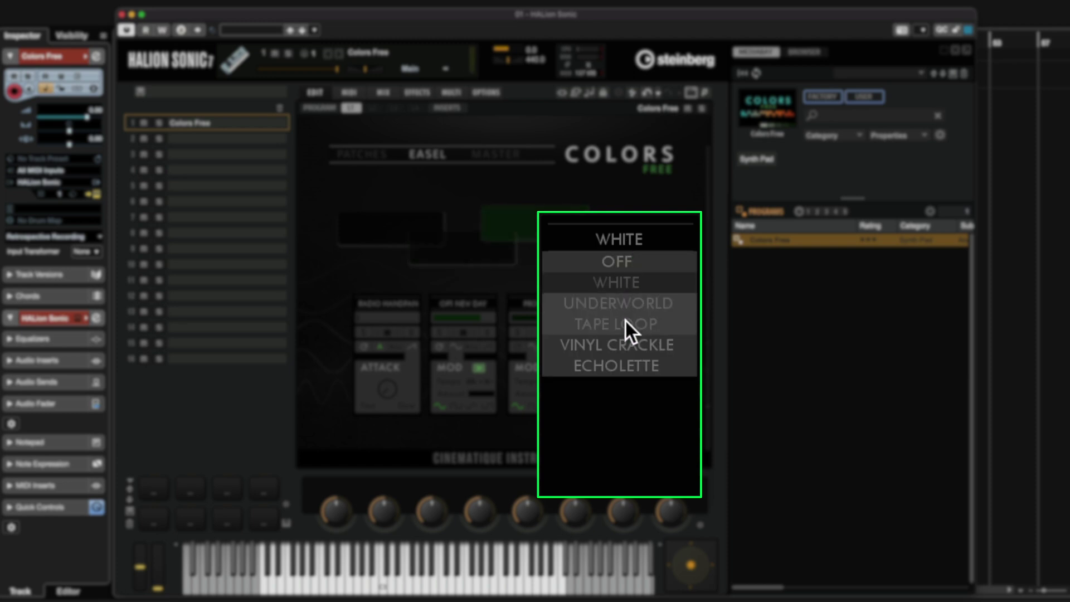
click(627, 323)
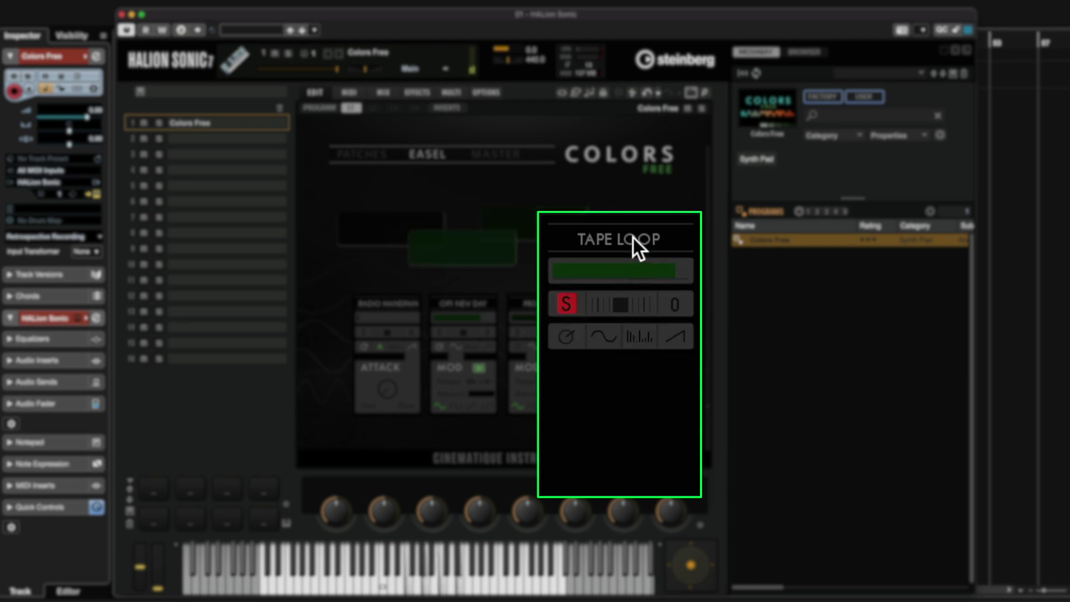
click(633, 237)
click(616, 344)
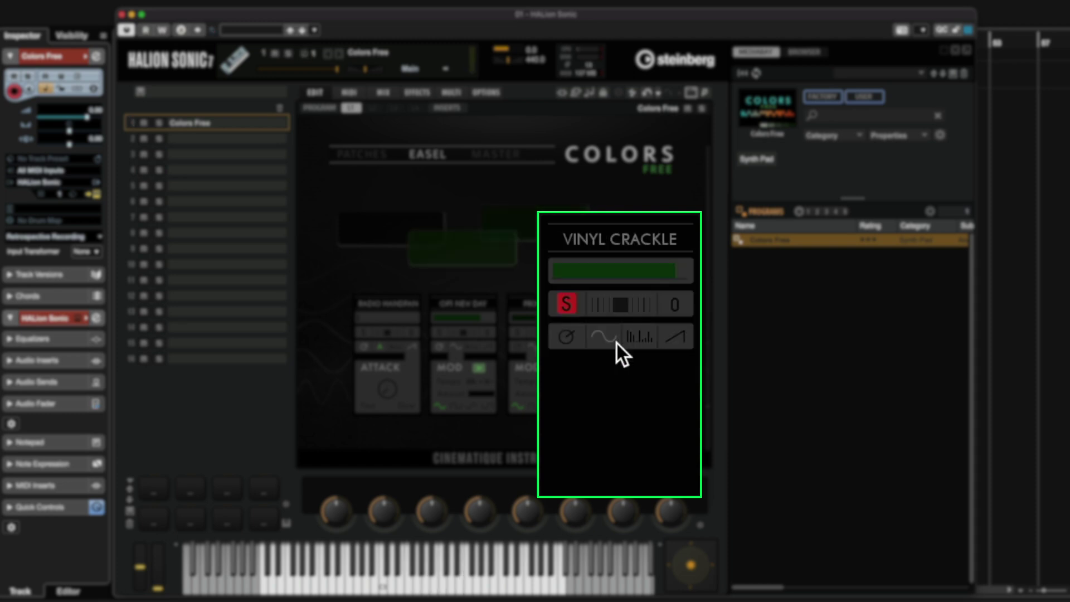
click(623, 239)
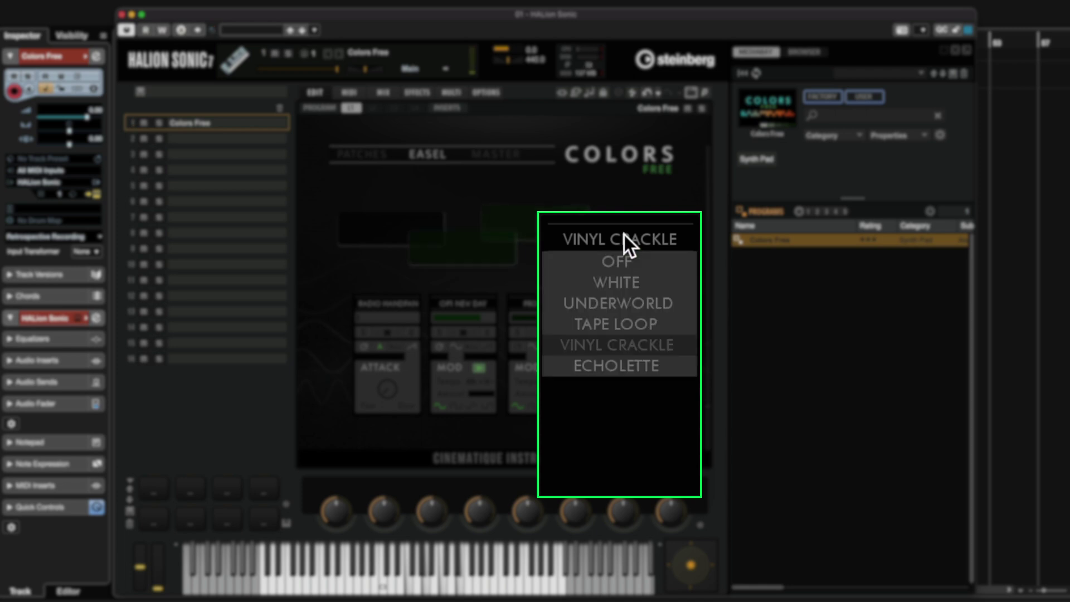
click(626, 363)
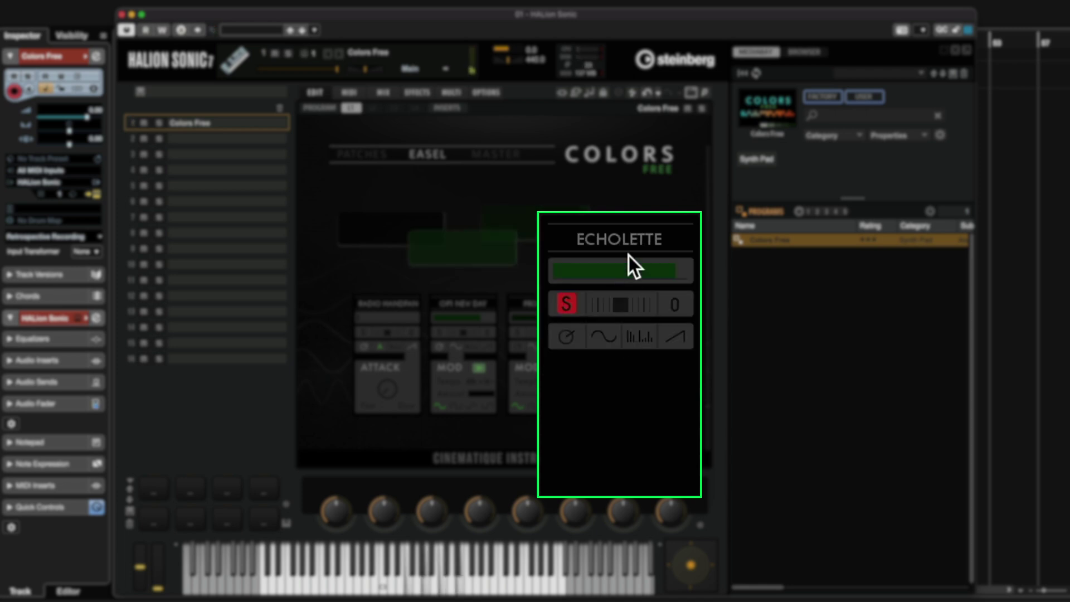
click(633, 237)
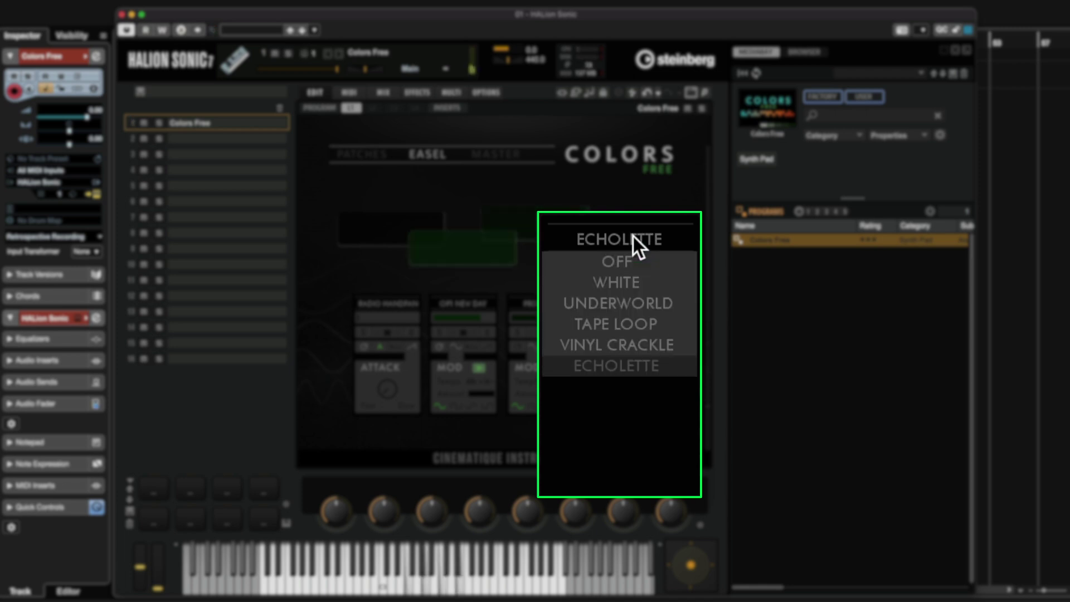
click(624, 344)
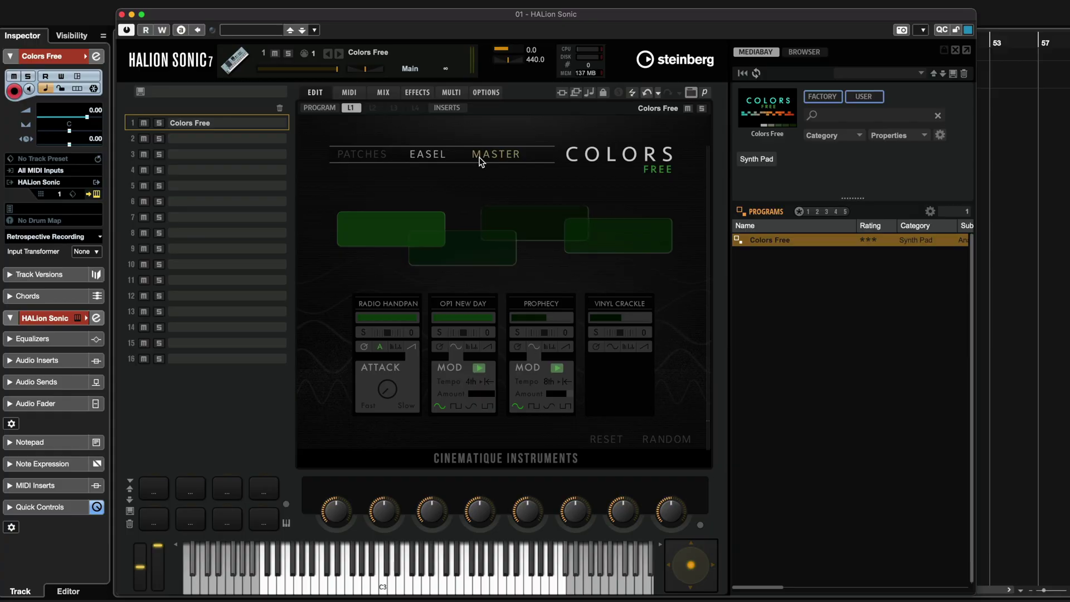
Switch to the Master page and turn Decay up to about 2 o'clock.
click(480, 159)
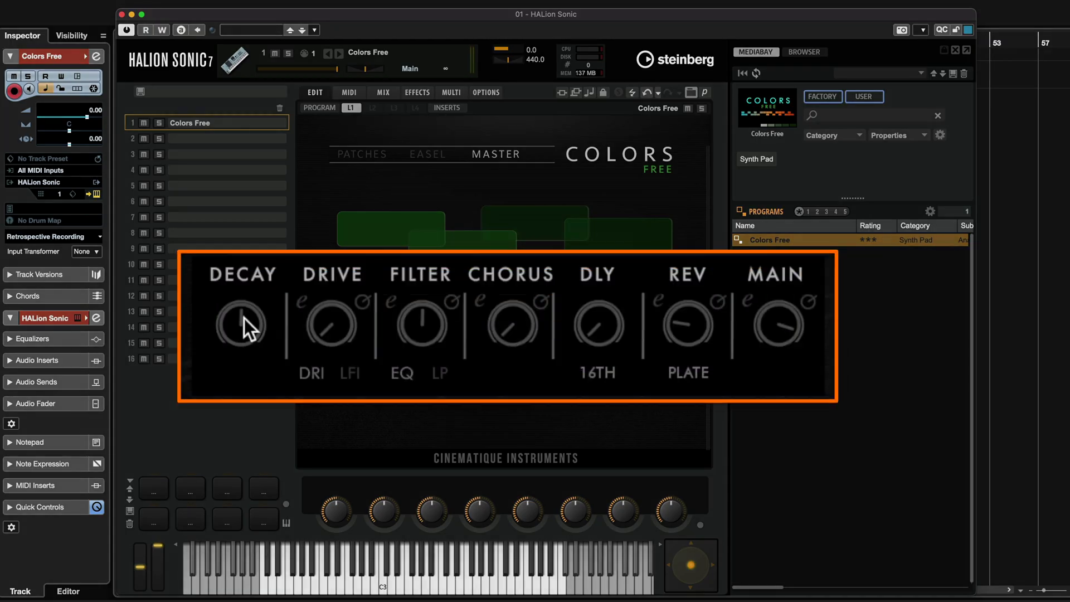
drag(244, 318, 256, 253)
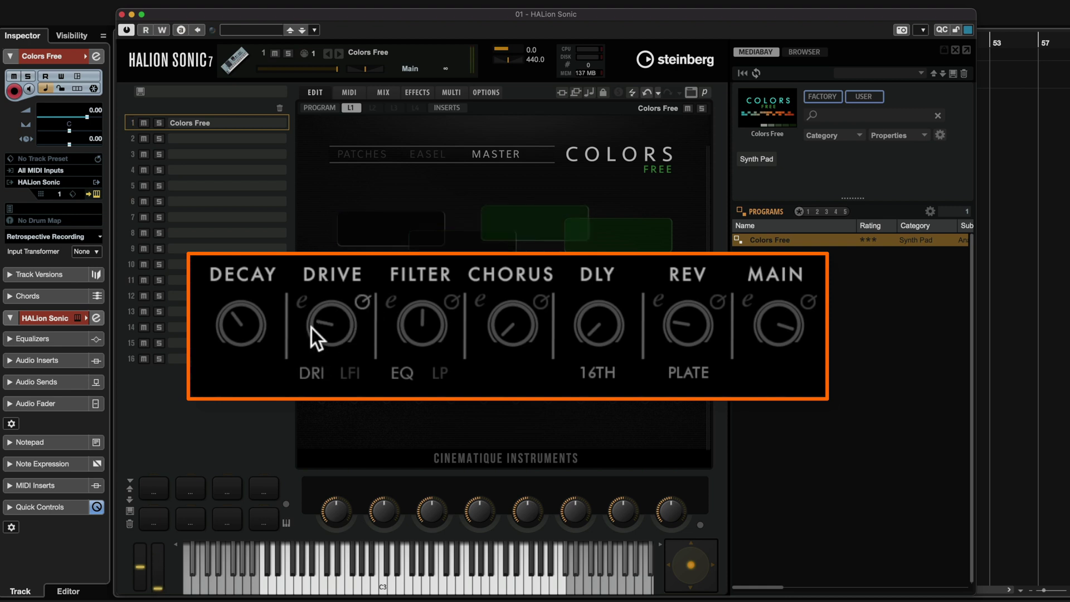
Shape the Drive mod wheel curve so the mod wheel increases Drive.
click(416, 321)
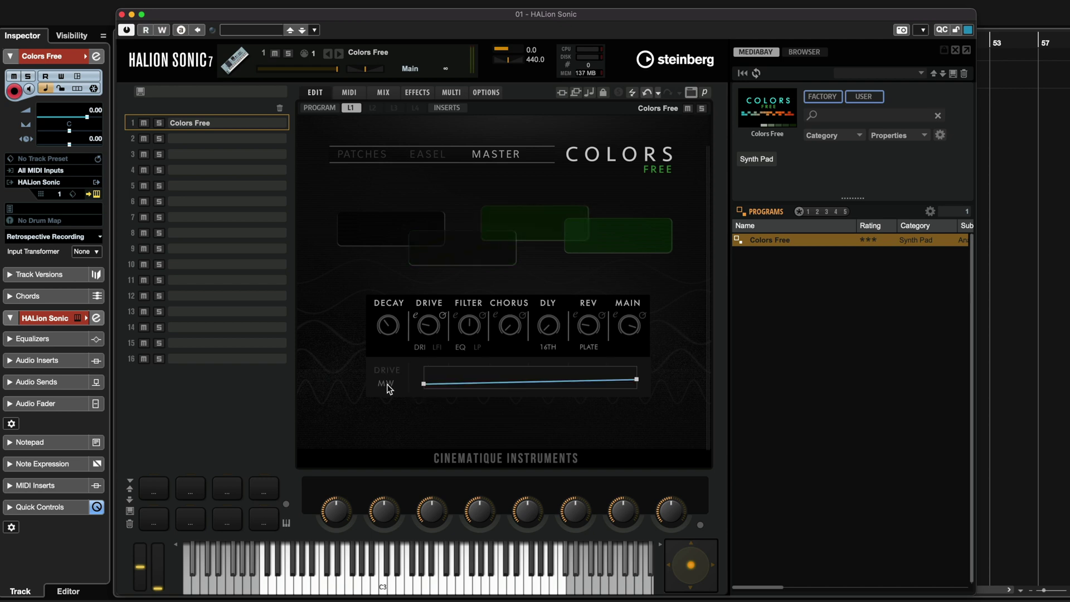
drag(426, 383, 423, 379)
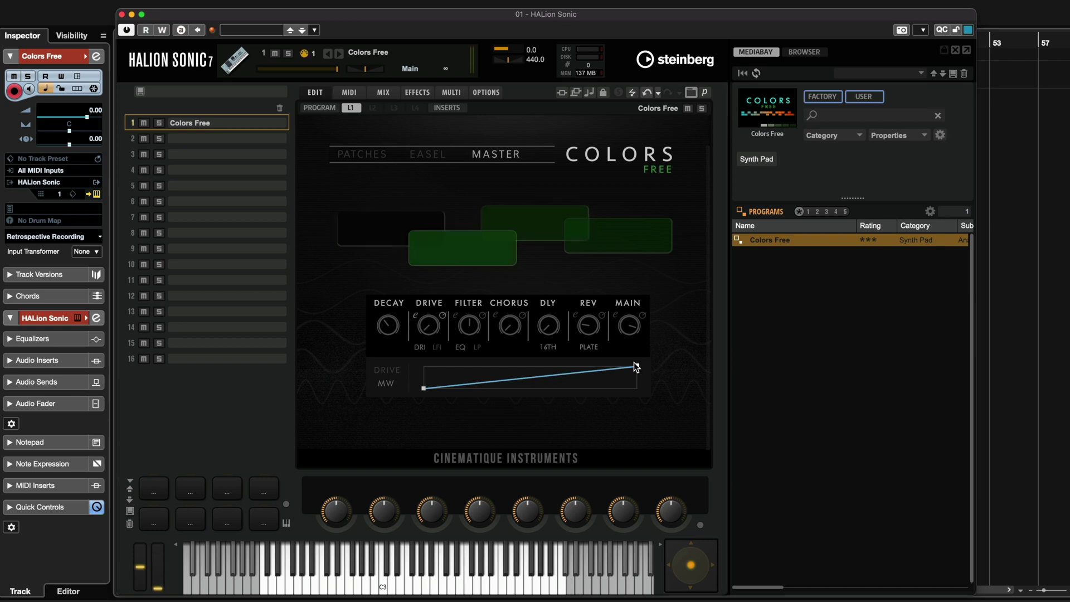
drag(636, 367, 636, 388)
drag(424, 389, 426, 364)
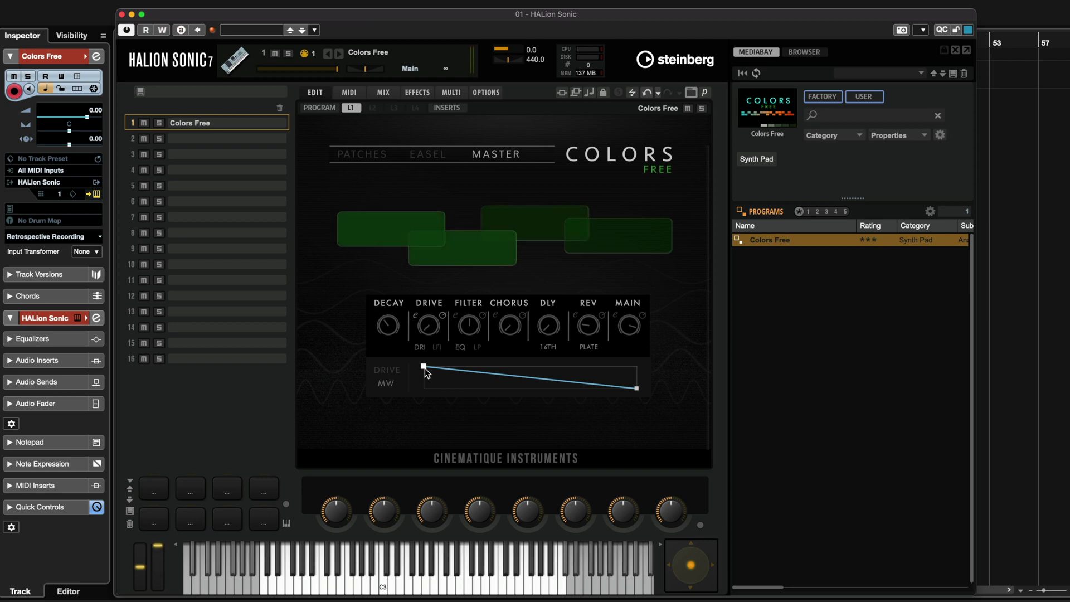
drag(424, 367, 418, 387)
drag(637, 388, 635, 371)
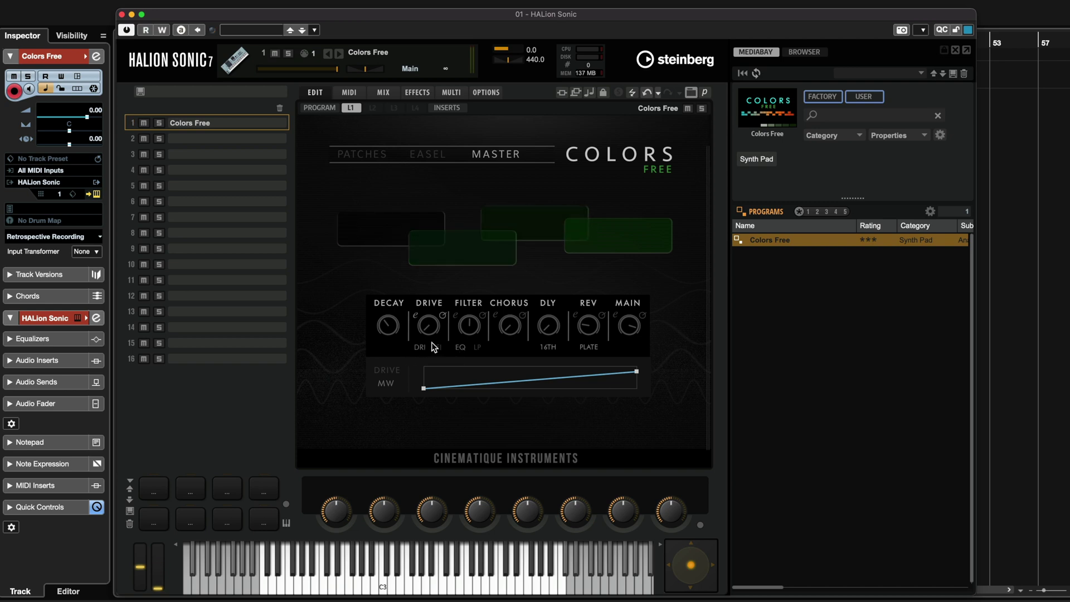
Raise Warmth on the DRI drive type, switch to LFI, and set the filter to LP.
click(384, 372)
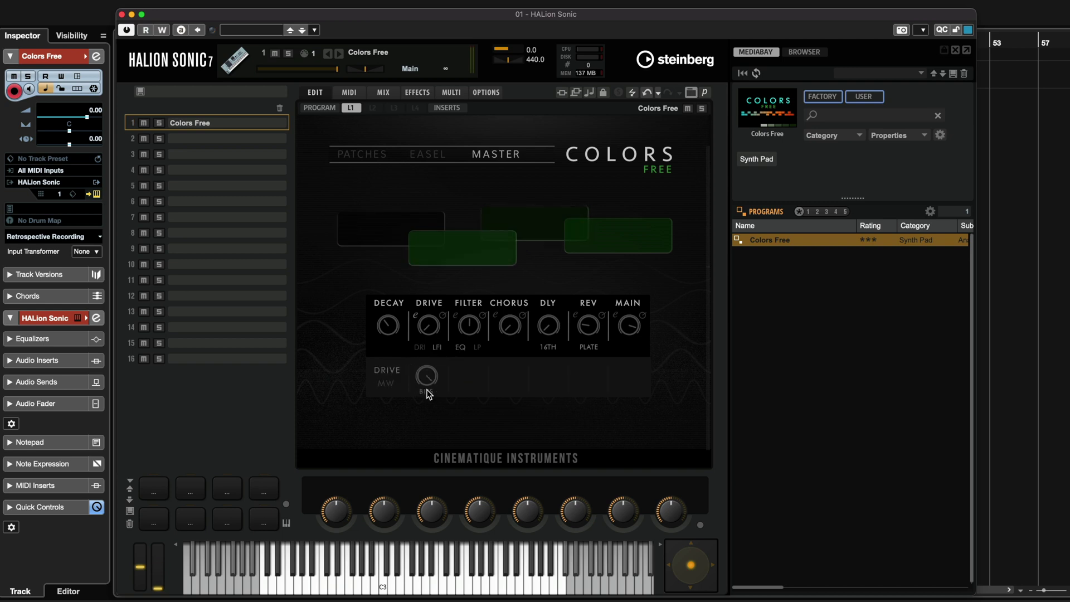
click(419, 347)
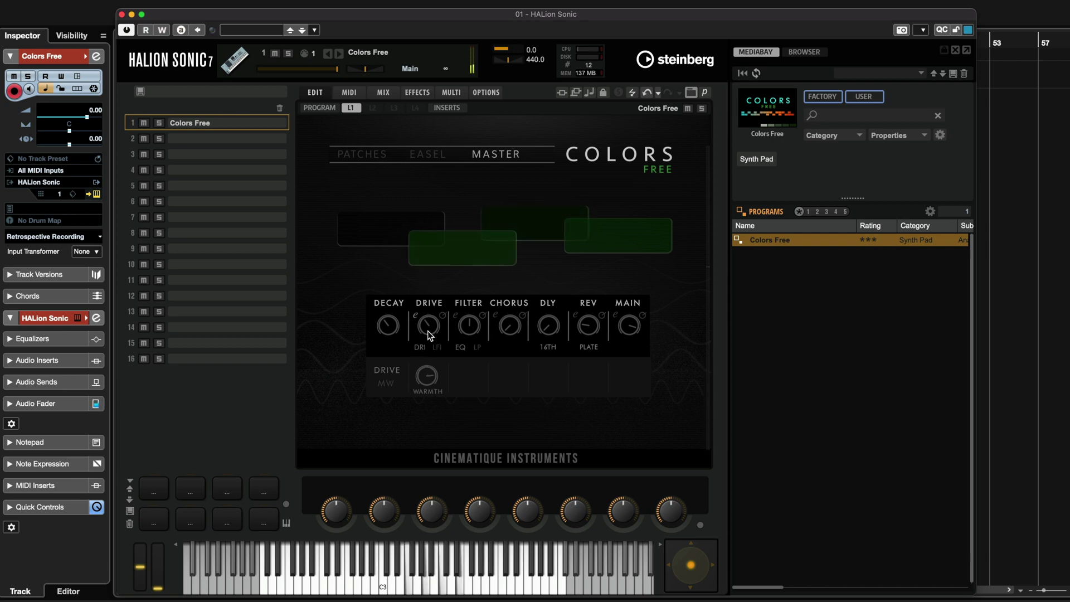
drag(426, 377, 427, 363)
click(437, 347)
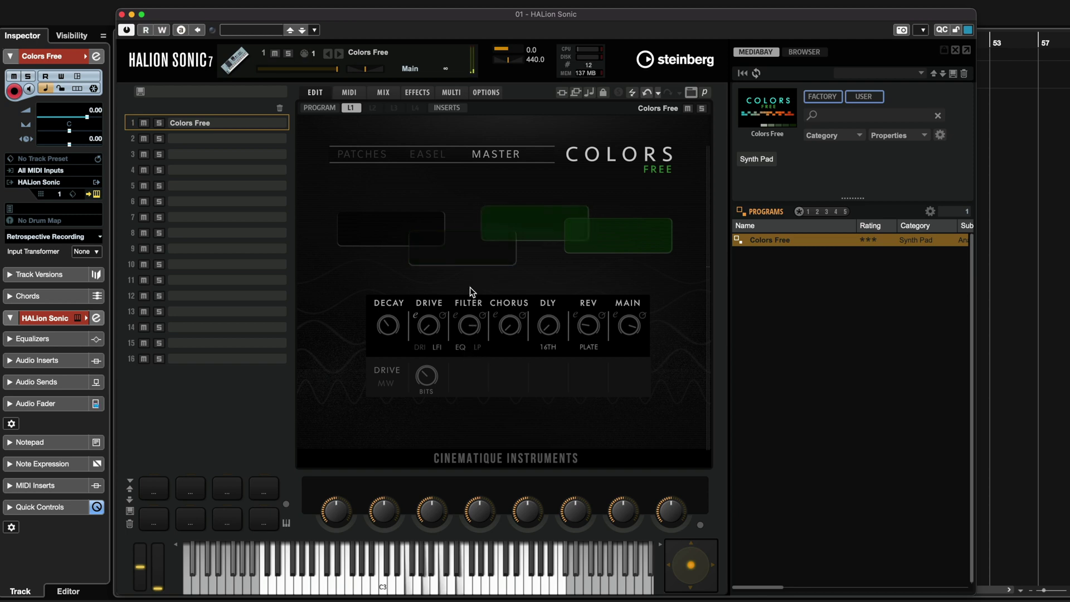
click(476, 346)
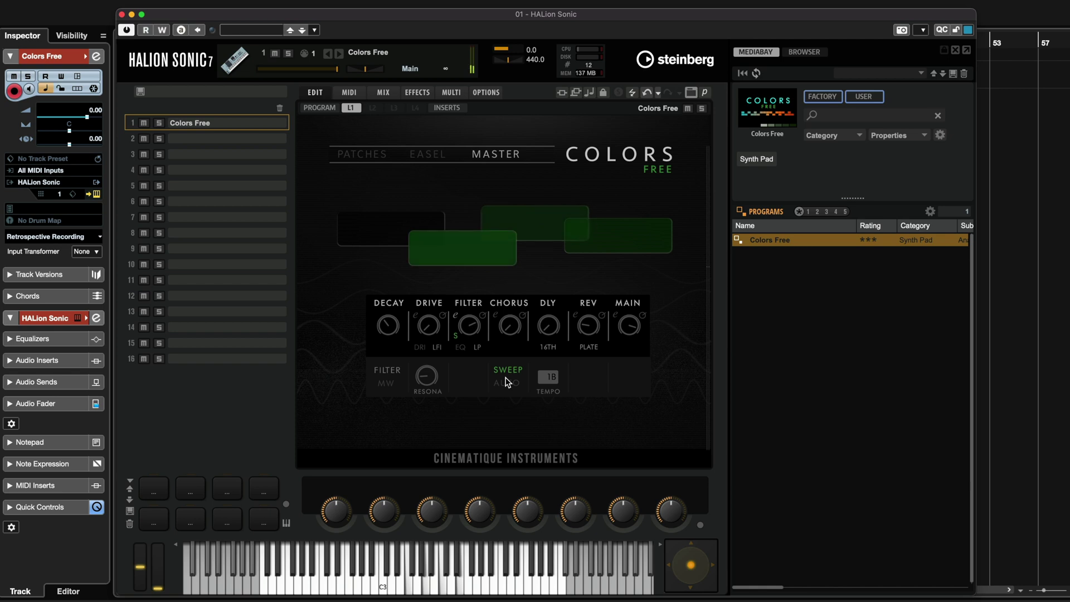
Try the filter's Auto mode, return it to Sweep, and show the Chorus settings.
click(506, 383)
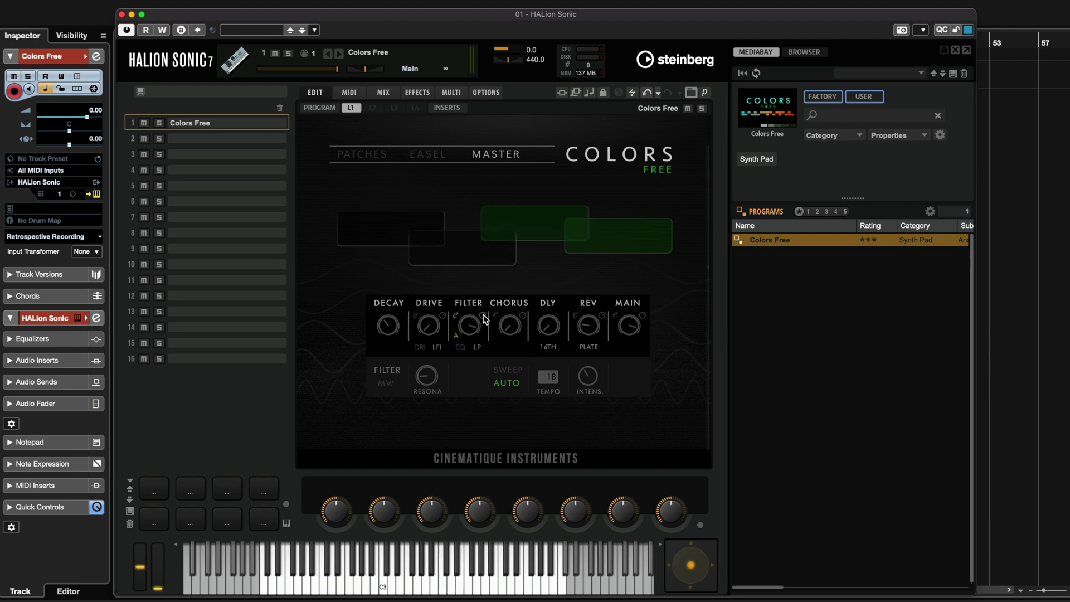
click(457, 335)
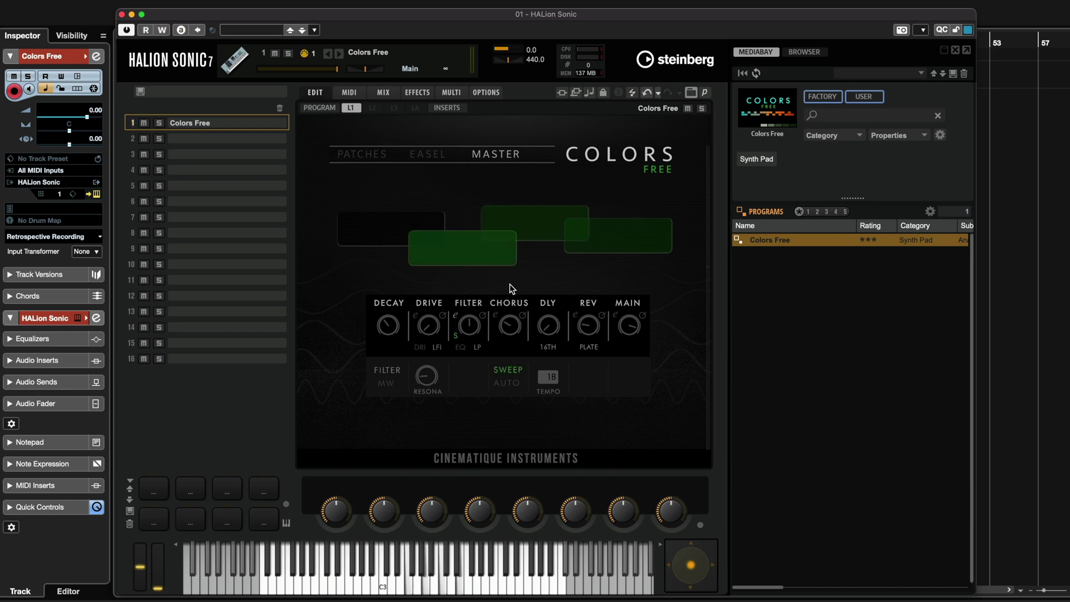
click(502, 322)
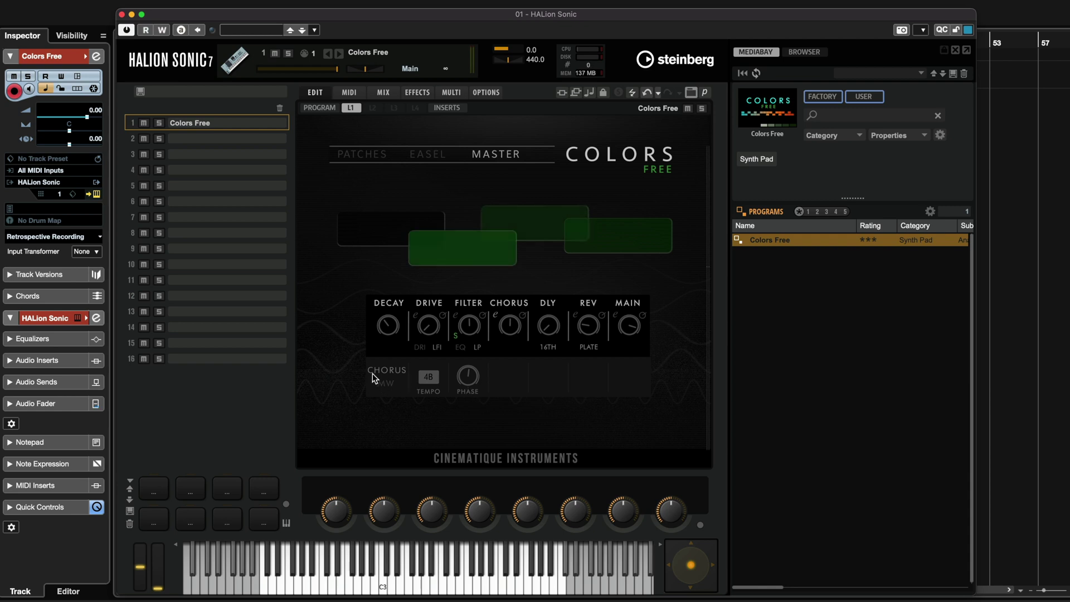
Show the Chorus mod-wheel curve, sync the delay to 8TR, and raise the reverb amount.
click(389, 383)
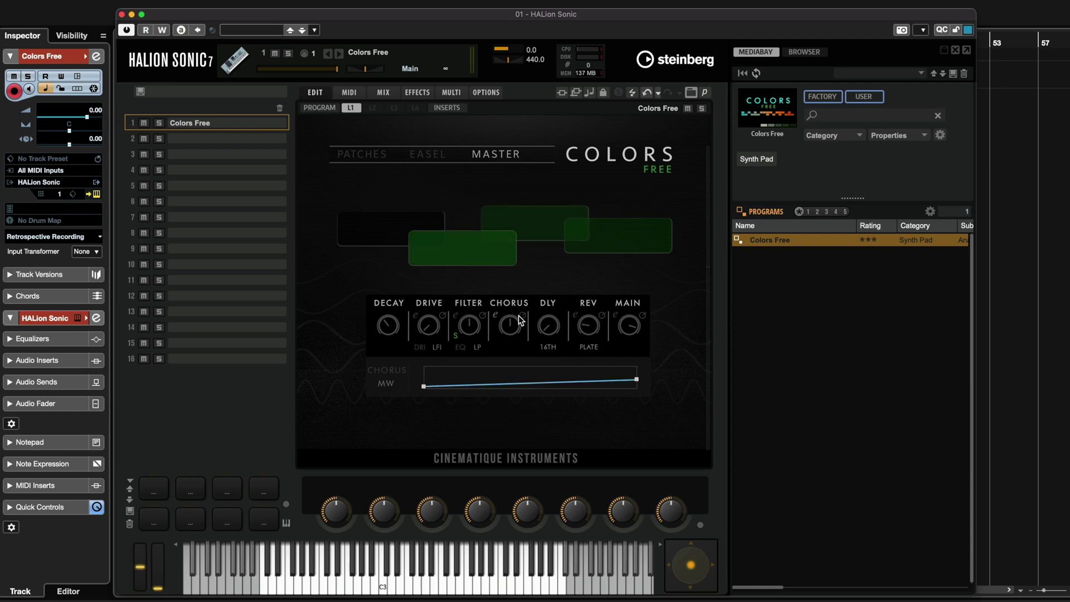
click(549, 355)
click(548, 356)
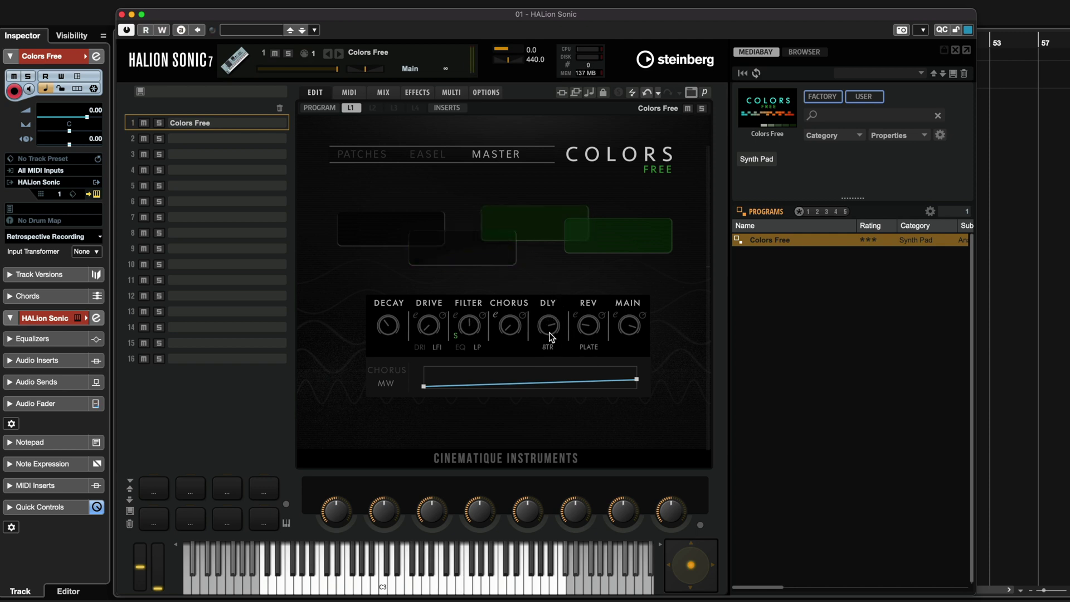
drag(588, 328, 592, 285)
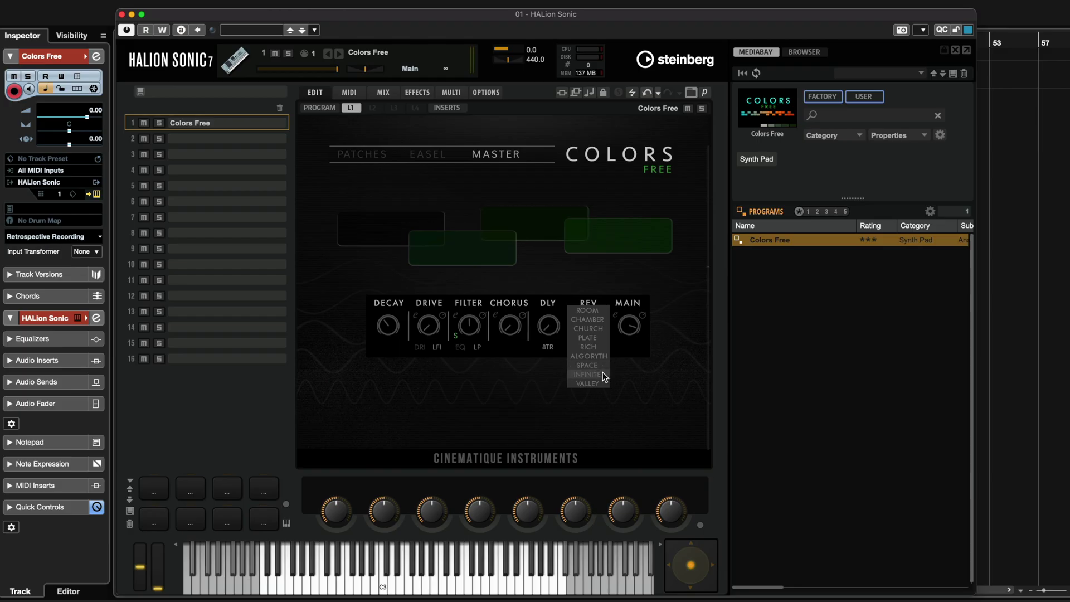
Switch the Master reverb type from PLATE to SPACE.
click(603, 376)
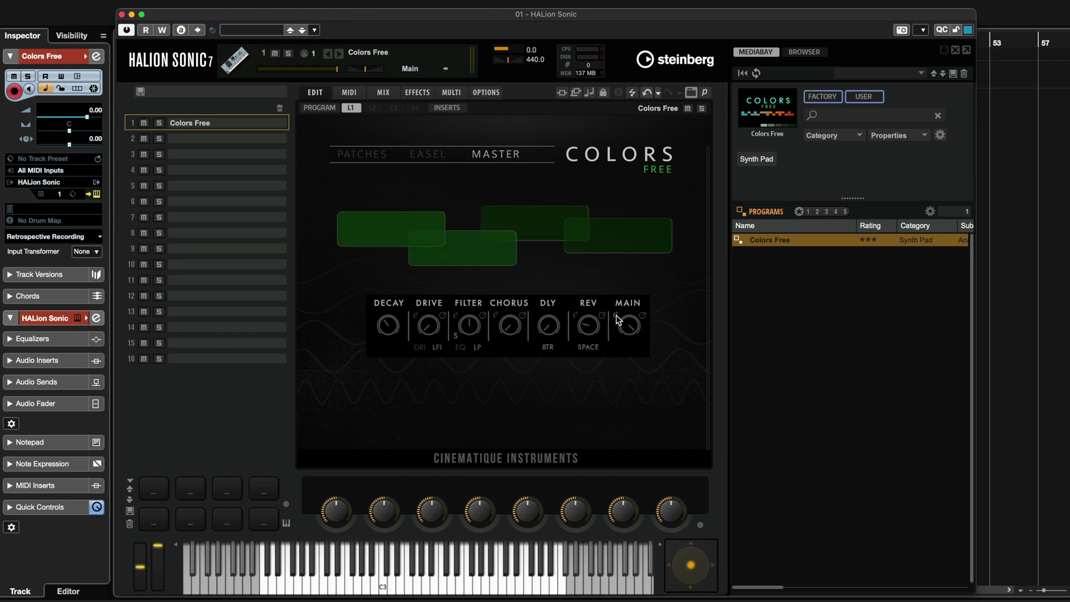
Show the Main mod-wheel curve, enable Chop, and move its tempo off 16th to another note value.
click(381, 384)
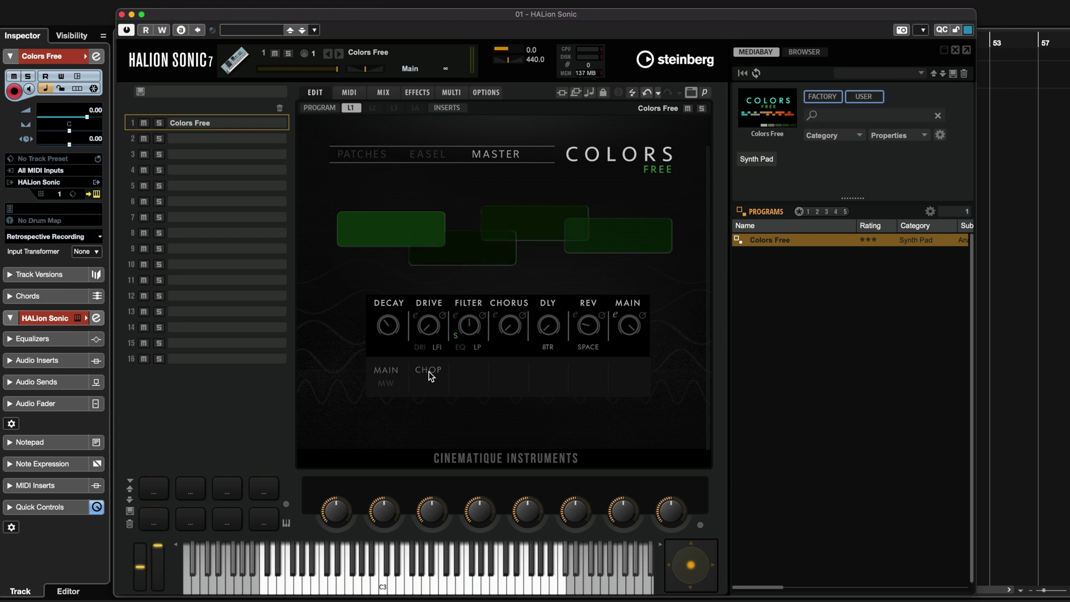
click(429, 371)
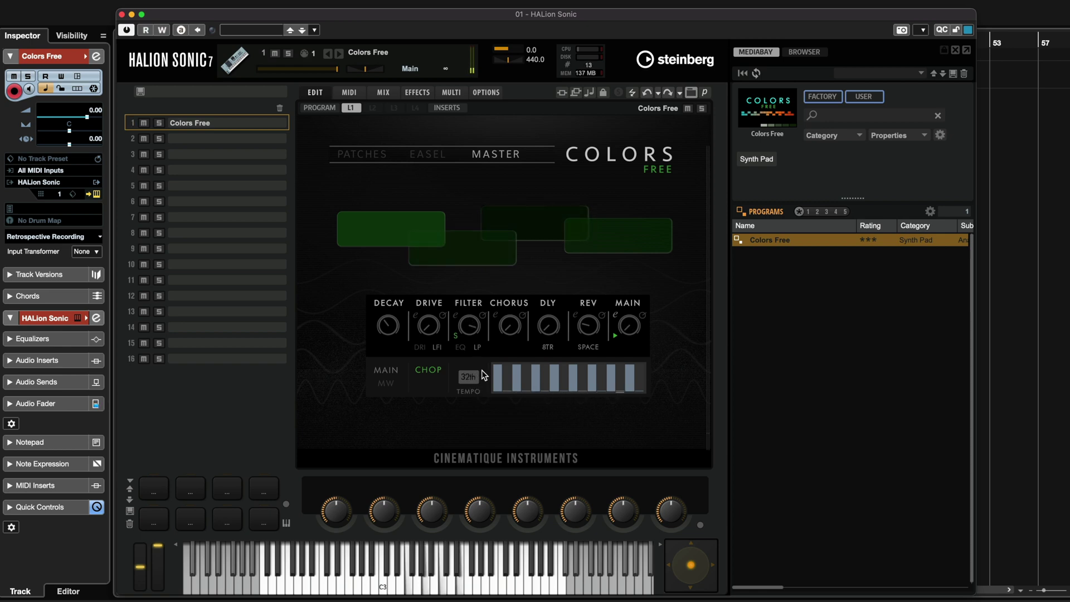
drag(481, 374, 477, 392)
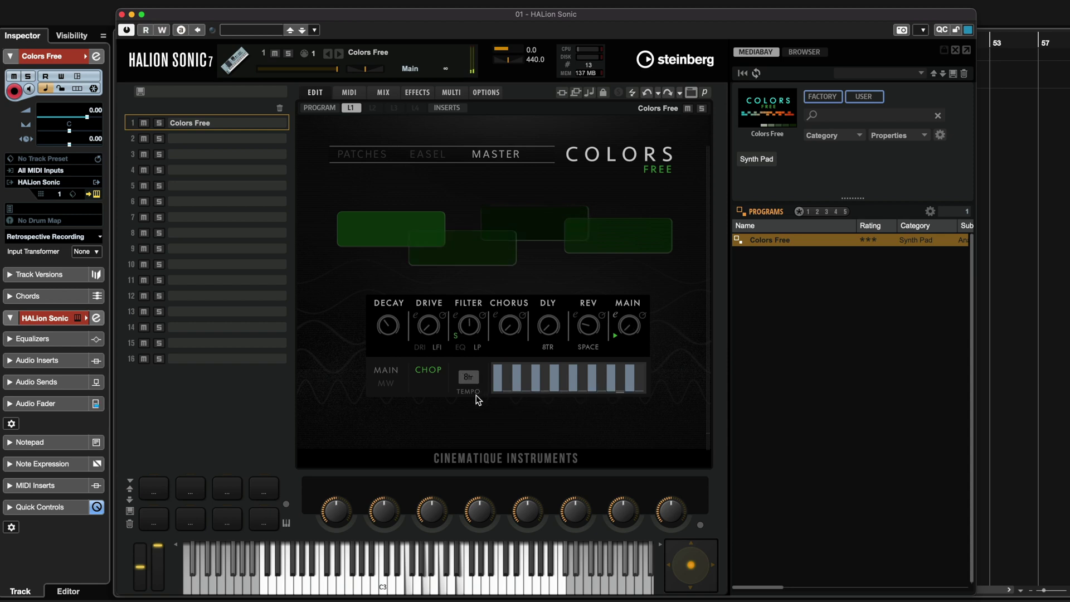